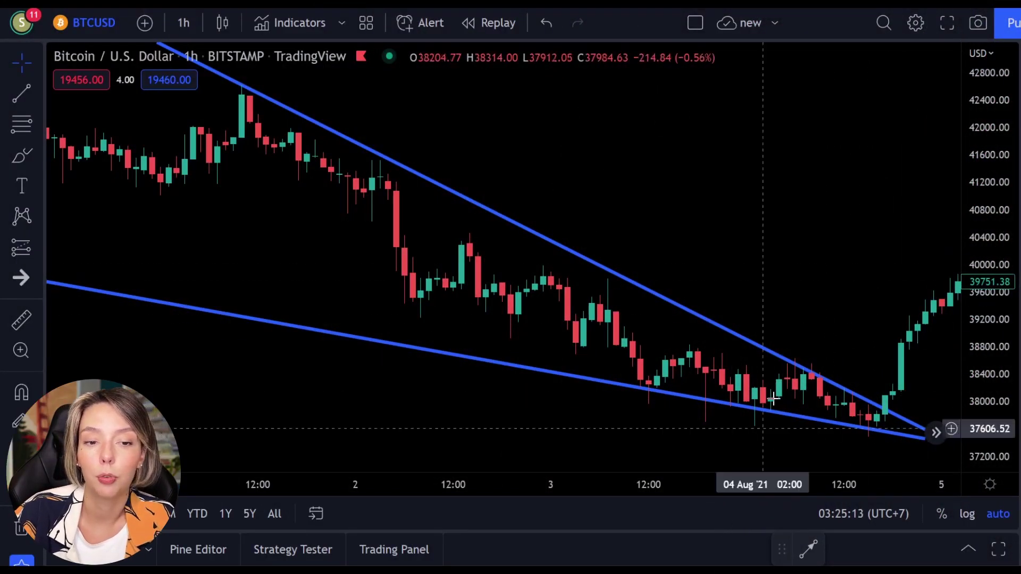
left_click_drag(802, 246, 771, 255)
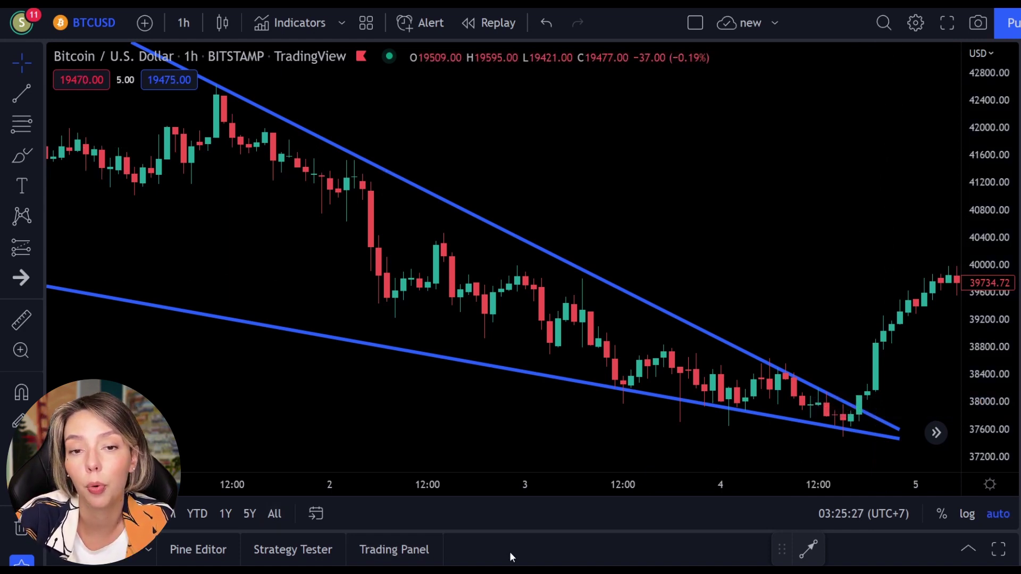
left_click(22, 156)
mouse_move(217, 109)
left_mouse_down()
mouse_move(402, 354)
mouse_move(502, 269)
mouse_move(558, 306)
mouse_move(617, 380)
mouse_move(696, 339)
mouse_move(752, 409)
mouse_move(777, 374)
mouse_move(802, 367)
mouse_move(810, 406)
mouse_move(826, 392)
mouse_move(842, 422)
mouse_move(874, 383)
mouse_move(888, 240)
mouse_move(868, 296)
left_mouse_up()
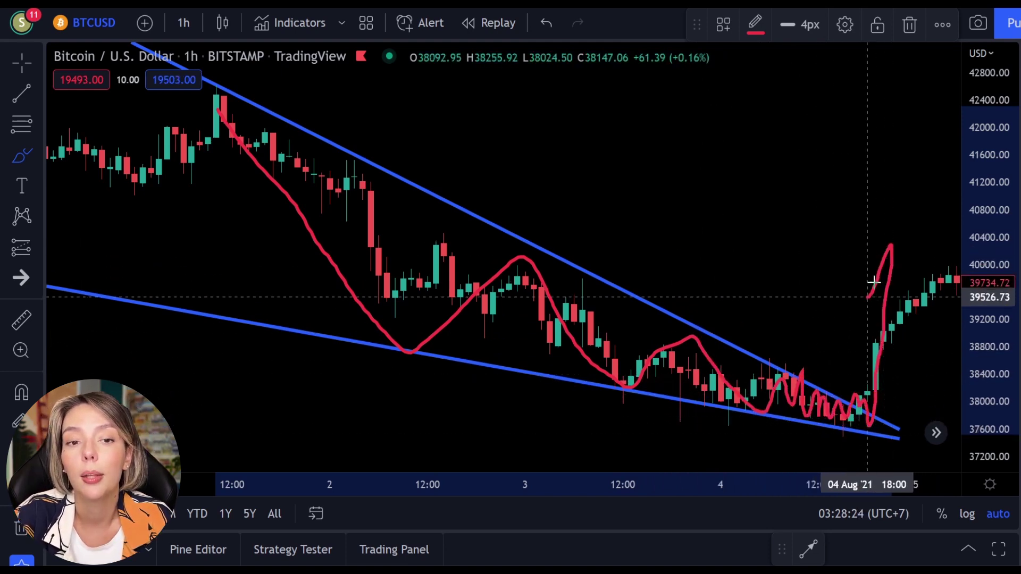
key("Delete")
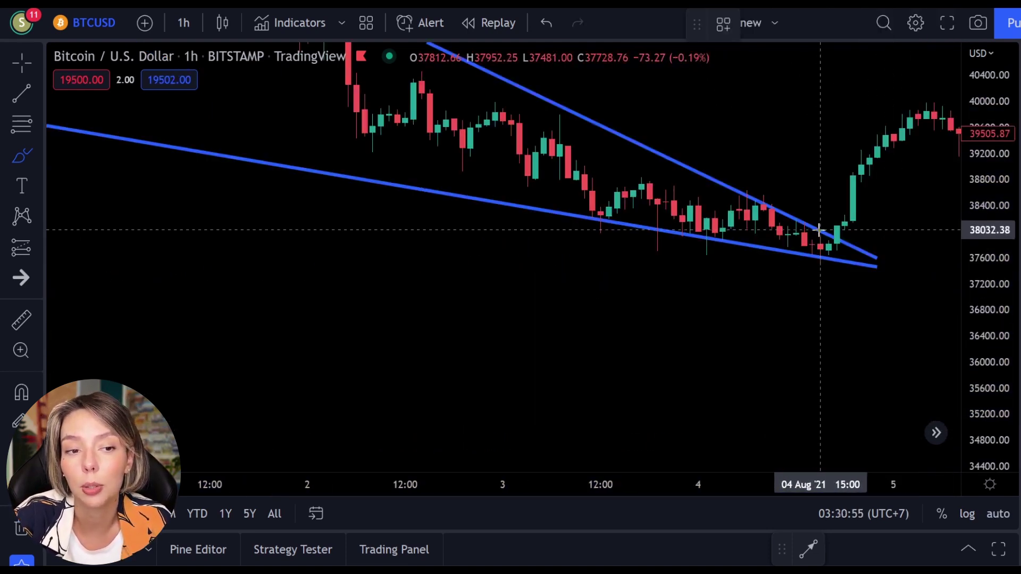
mouse_move(820, 225)
left_mouse_down()
mouse_move(843, 119)
mouse_move(801, 131)
mouse_move(877, 155)
left_mouse_up()
mouse_move(820, 266)
left_mouse_down()
mouse_move(725, 399)
mouse_move(815, 367)
left_mouse_up()
key("Delete")
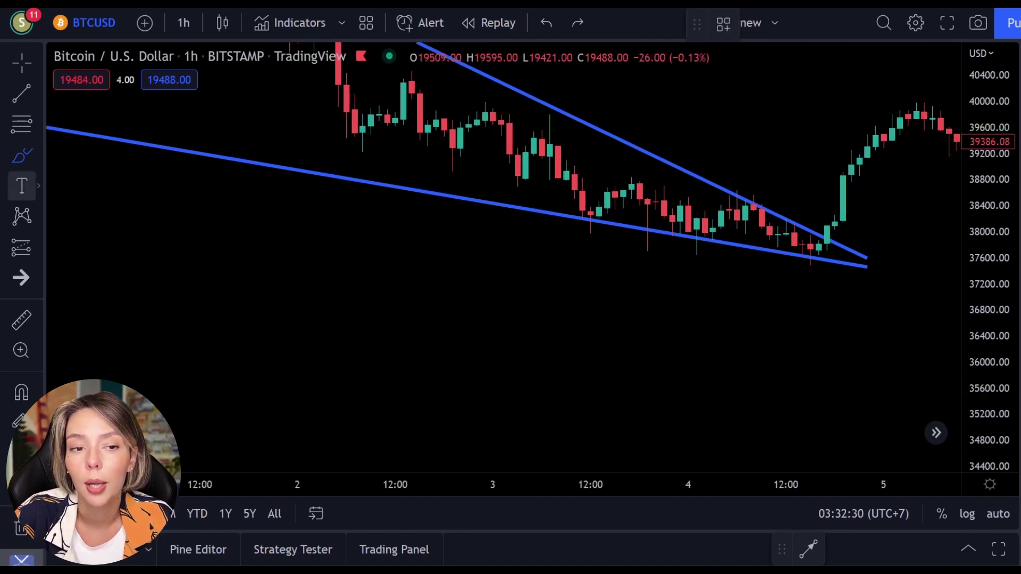
left_click(22, 63)
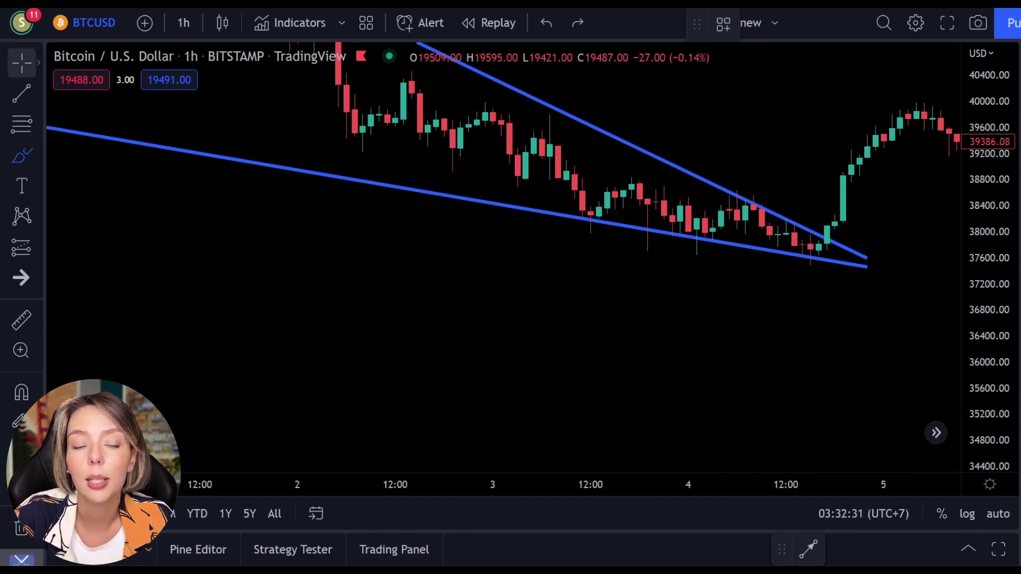
left_click_drag(496, 269, 535, 426)
left_click(22, 155)
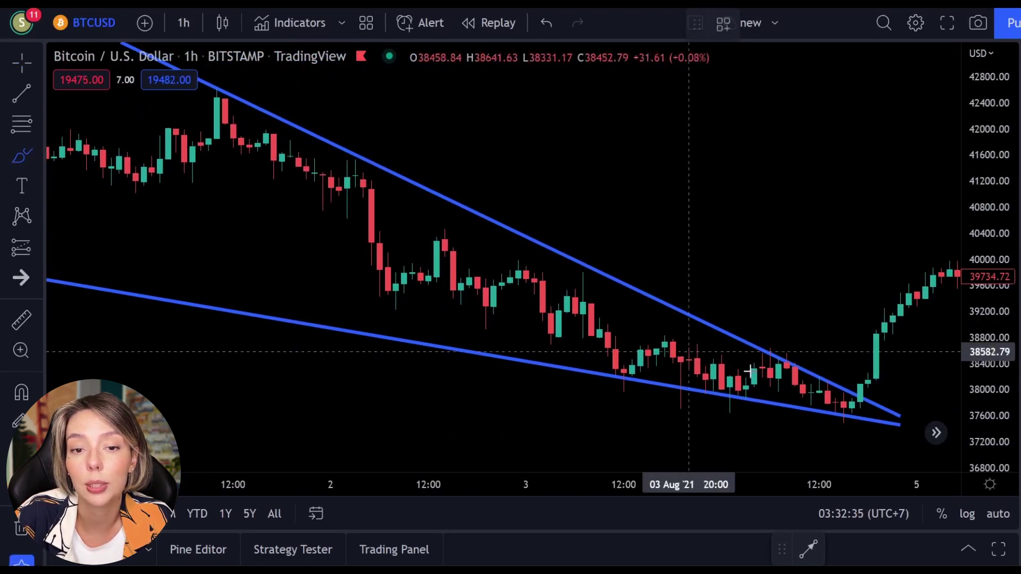
mouse_move(829, 365)
left_mouse_down()
mouse_move(893, 213)
mouse_move(843, 203)
mouse_move(914, 160)
mouse_move(900, 295)
left_mouse_up()
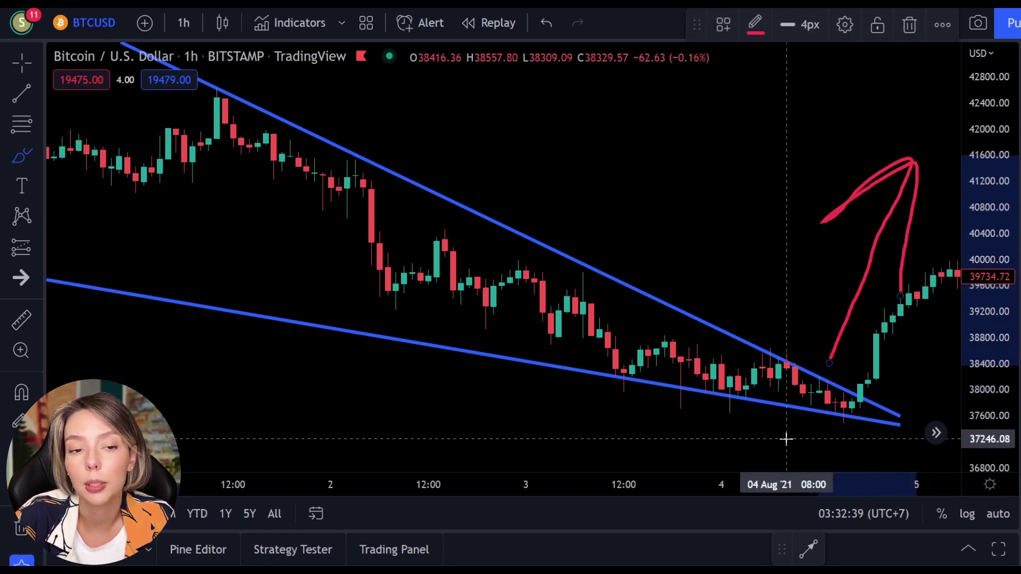
key("ctrl+z")
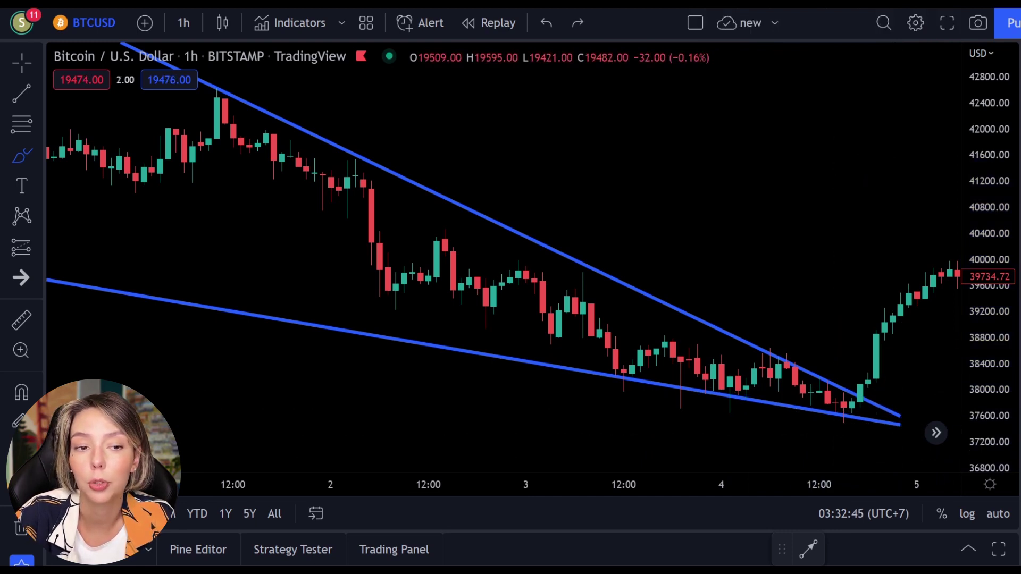
mouse_move(806, 278)
left_mouse_down()
mouse_move(816, 189)
mouse_move(843, 130)
mouse_move(837, 49)
left_mouse_up()
Step: Brush a hooked arrow, circles on the red zone's touches, and downward rejection arrows
left_click(22, 155)
mouse_move(868, 206)
left_mouse_down()
mouse_move(676, 408)
mouse_move(849, 396)
left_mouse_up()
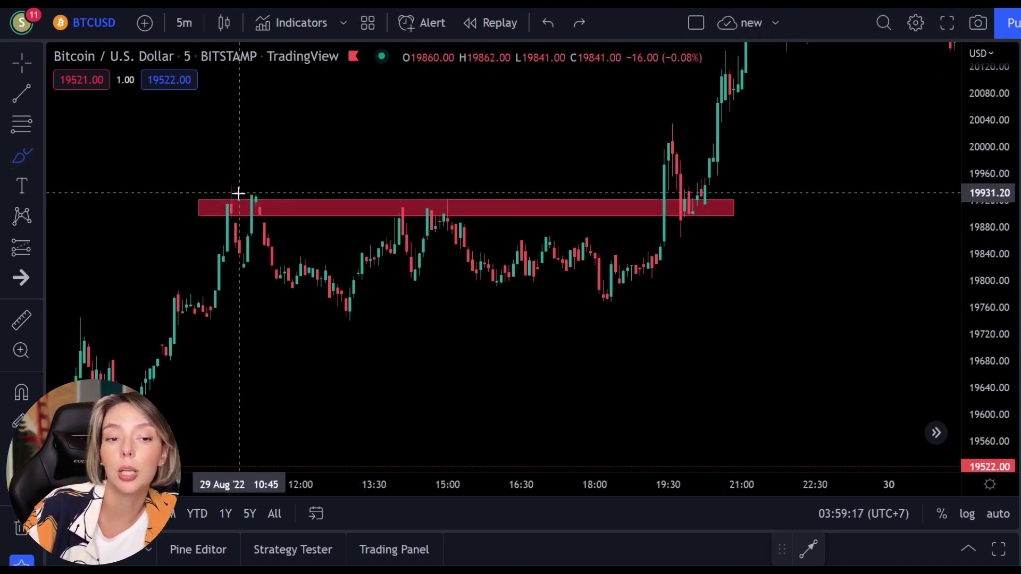
mouse_move(231, 185)
left_mouse_down()
mouse_move(219, 183)
mouse_move(262, 187)
mouse_move(257, 212)
mouse_move(239, 195)
left_mouse_up()
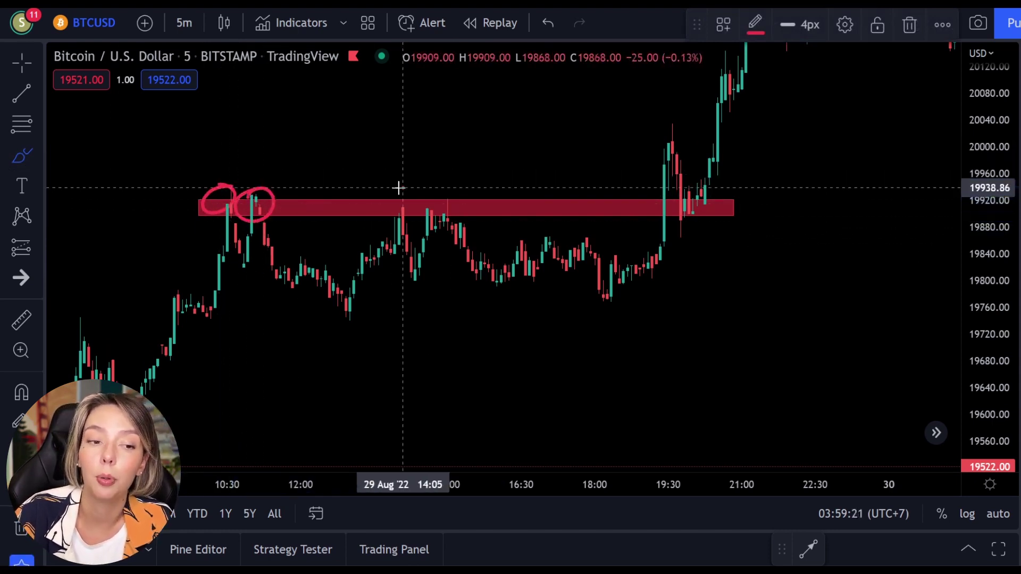
left_click_drag(362, 185, 391, 192)
mouse_move(456, 194)
left_mouse_down()
mouse_move(448, 212)
mouse_move(435, 198)
left_mouse_up()
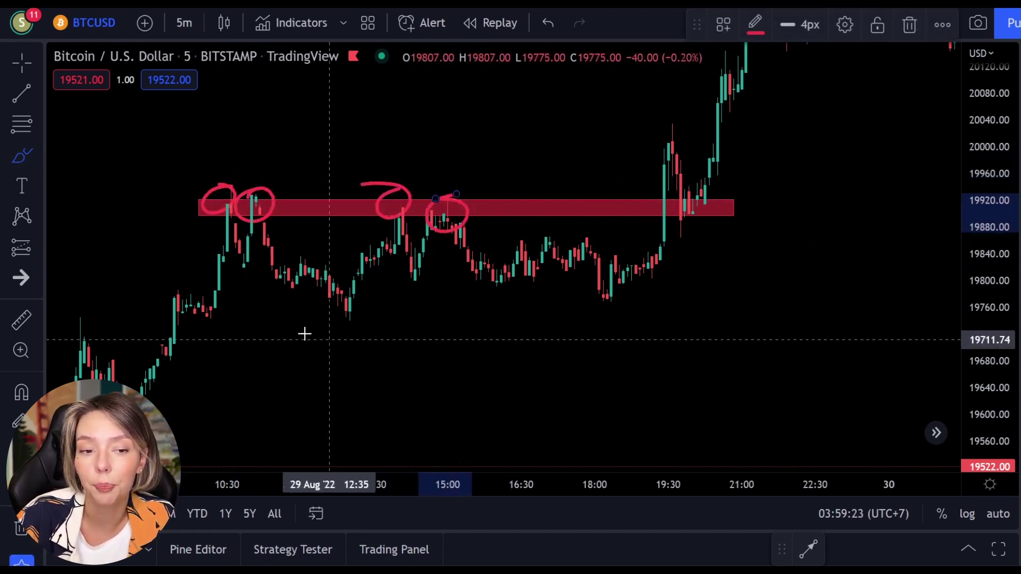
mouse_move(217, 227)
left_mouse_down()
mouse_move(264, 296)
mouse_move(260, 275)
mouse_move(219, 300)
left_mouse_up()
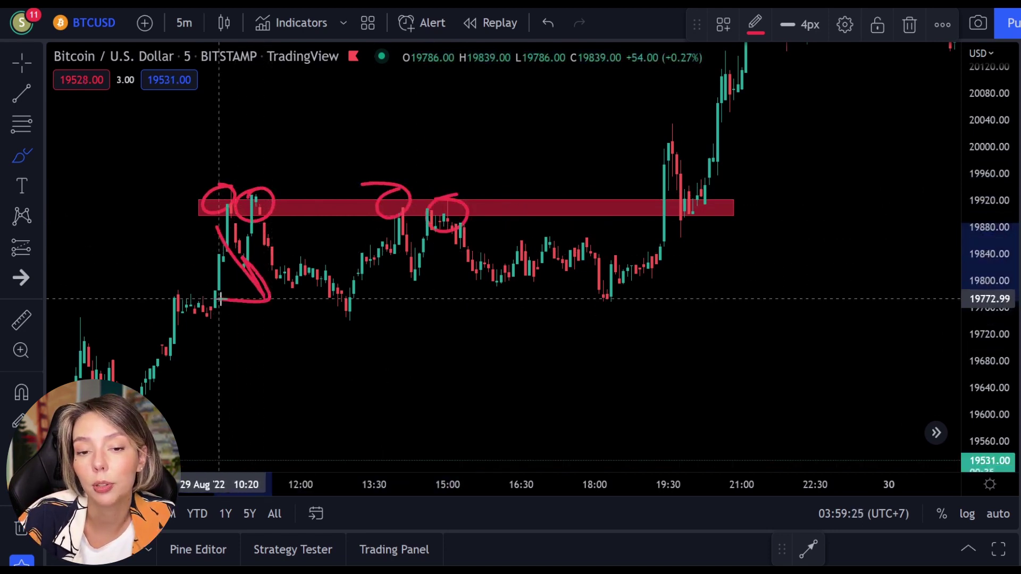
mouse_move(283, 232)
left_mouse_down()
mouse_move(365, 304)
mouse_move(351, 287)
mouse_move(324, 306)
left_mouse_up()
mouse_move(396, 233)
left_mouse_down()
mouse_move(463, 346)
mouse_move(446, 307)
mouse_move(377, 341)
left_mouse_up()
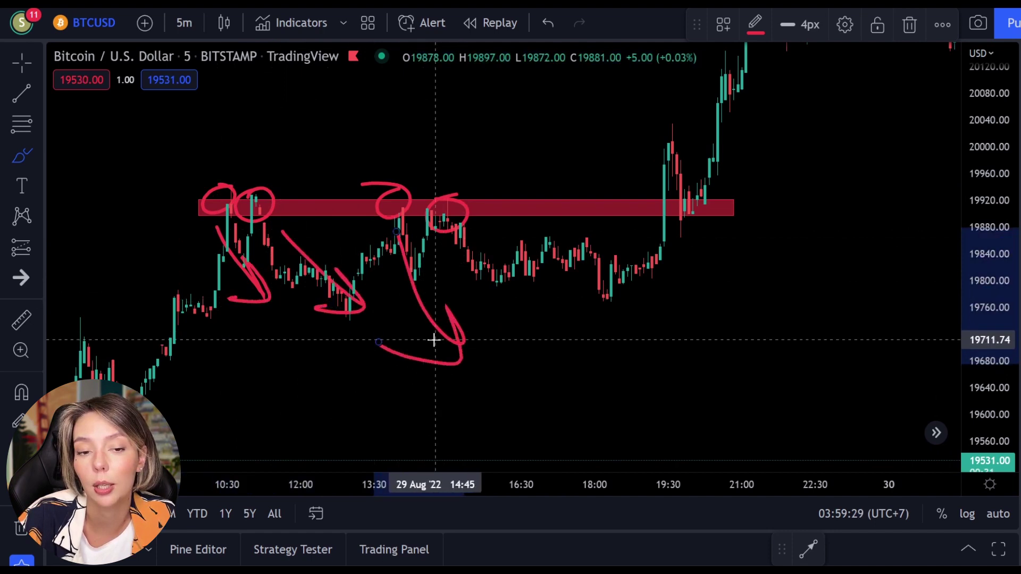
Step: Undo the brush marks, sketch a retest arrow and line under the zone, then undo them
key("ctrl+z")
key("ctrl+z")
key("ctrl+z")
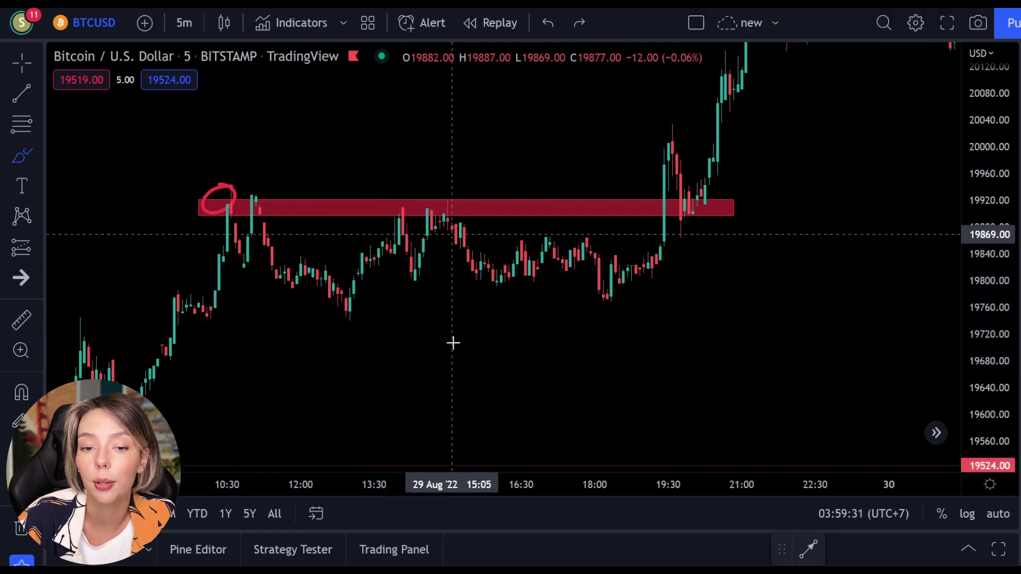
key("ctrl+z")
mouse_move(641, 227)
left_mouse_down()
mouse_move(653, 166)
mouse_move(622, 130)
mouse_move(666, 97)
mouse_move(724, 210)
mouse_move(733, 209)
left_mouse_up()
key("ctrl+z")
left_click_drag(686, 245, 770, 236)
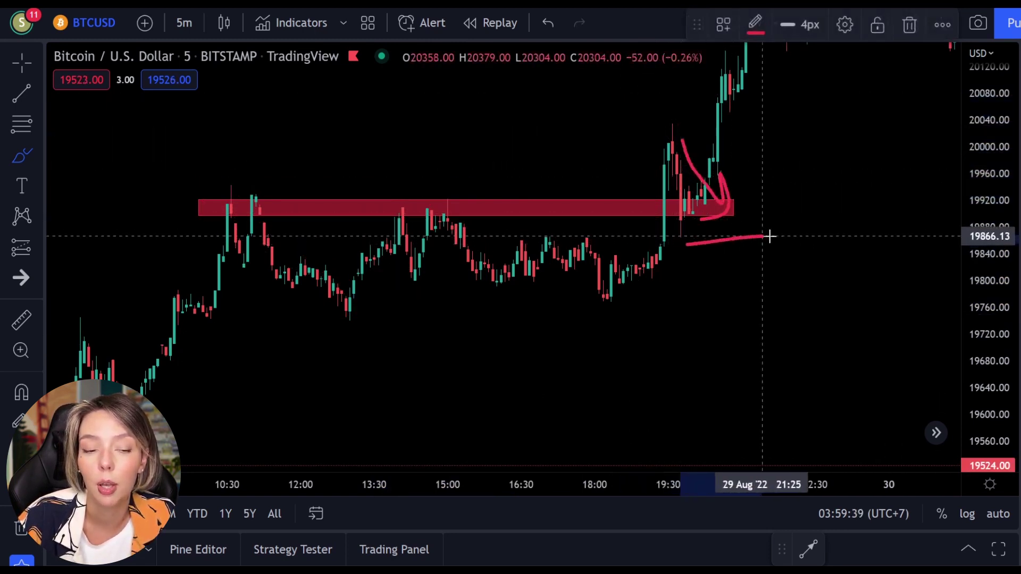
key("ctrl+z")
key("ctrl+z")
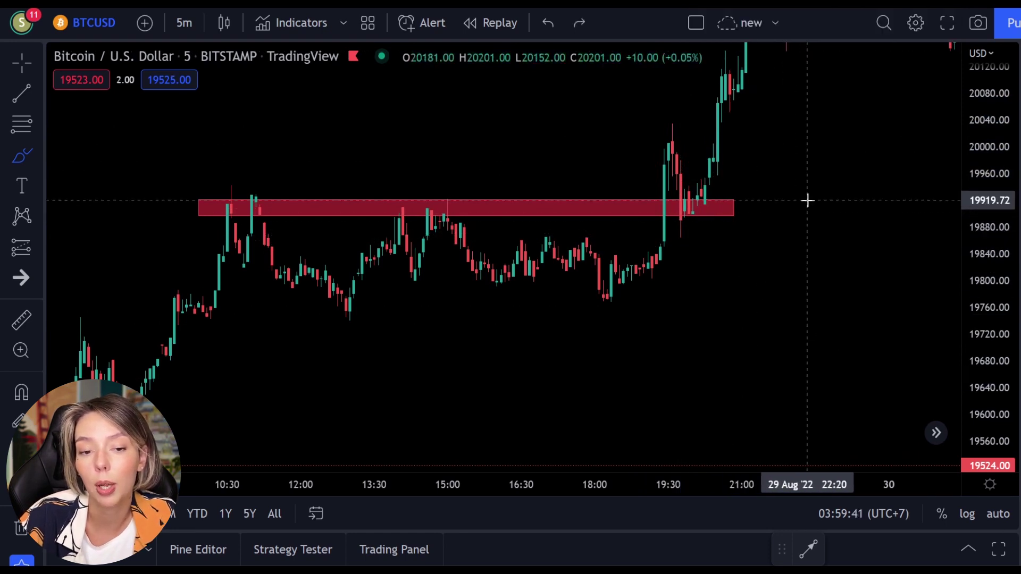
Step: Pan to the candles after the breakout, then sketch and undo an upward move above the zone
left_click(32, 72)
mouse_move(622, 139)
left_mouse_down()
mouse_move(513, 251)
mouse_move(432, 292)
left_mouse_up()
left_click(24, 159)
mouse_move(601, 338)
left_mouse_down()
mouse_move(619, 214)
mouse_move(705, 169)
mouse_move(664, 299)
left_mouse_up()
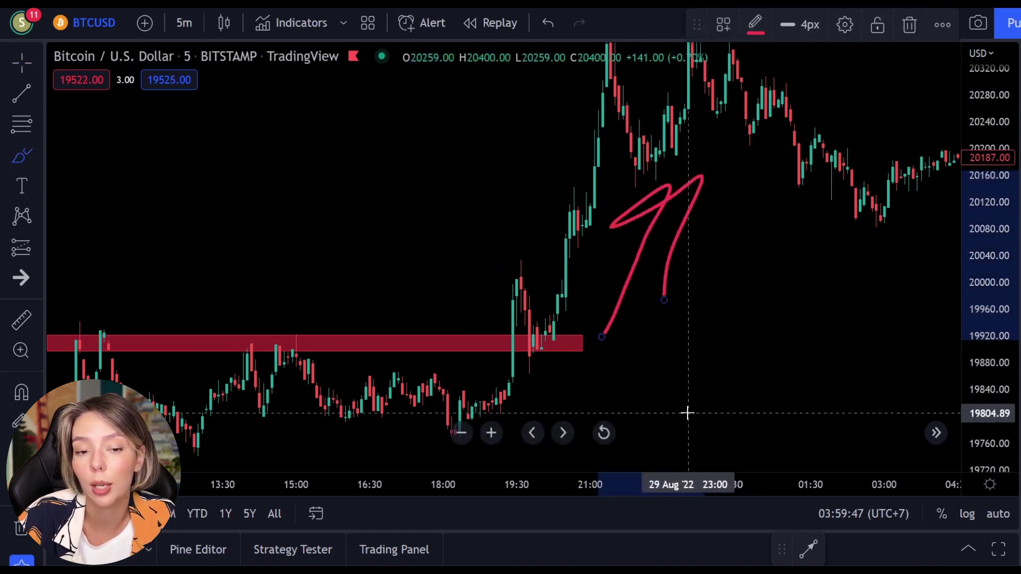
key("ctrl+z")
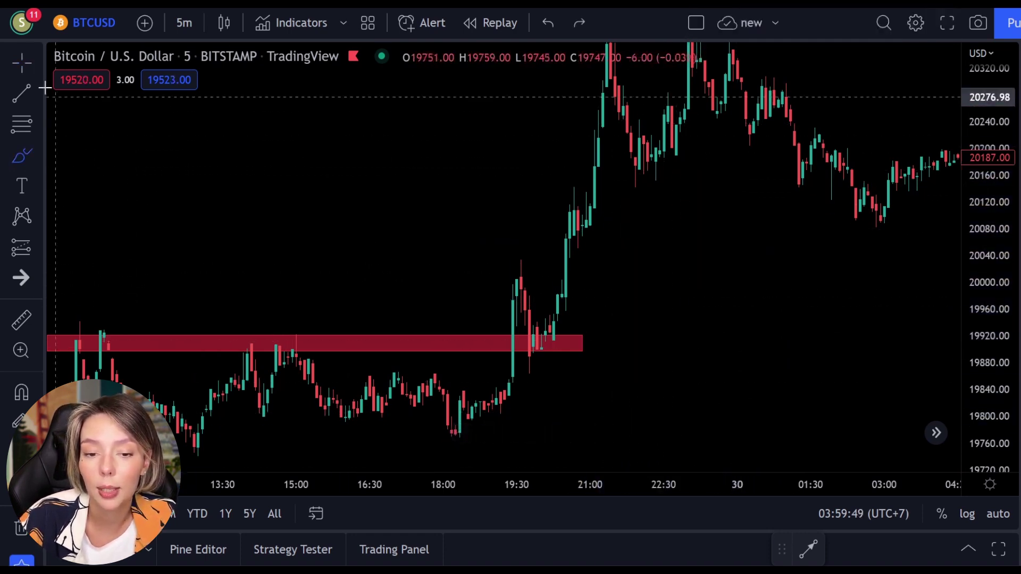
left_click(24, 67)
left_click_drag(452, 225, 594, 140)
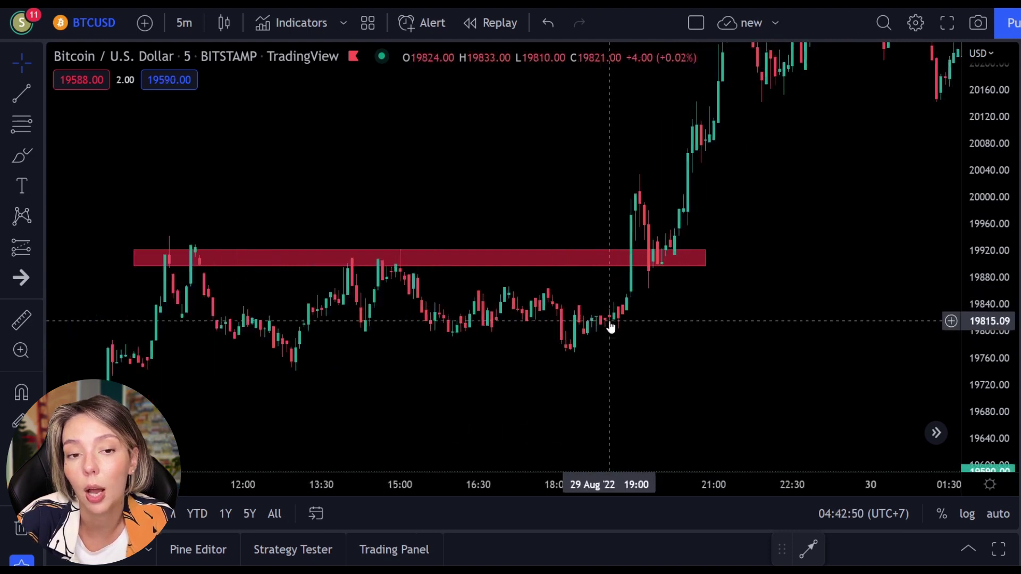
Step: Frame the full red zone and the breakout by panning and rescaling the price axis
scroll(612, 330, "down", 2)
scroll(631, 342, "up", 2)
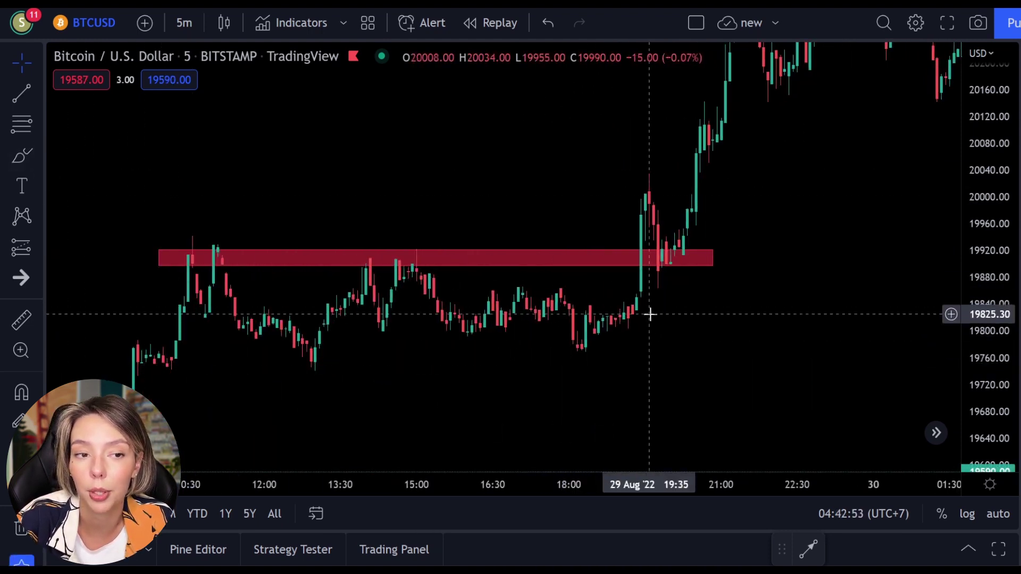
left_click_drag(560, 180, 471, 191)
left_click(508, 270)
left_click(516, 304)
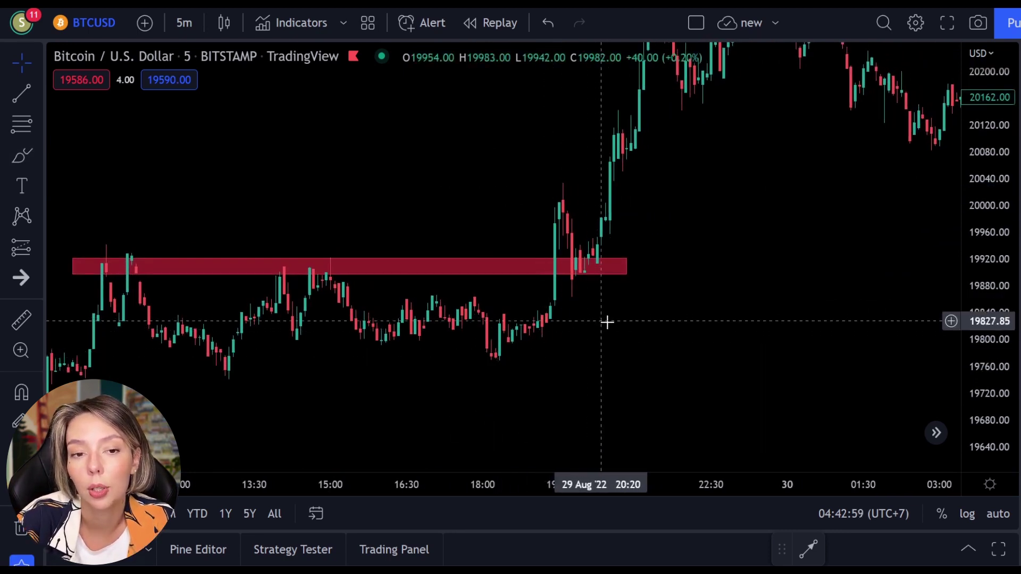
scroll(456, 356, "up", 2)
left_click_drag(456, 355, 542, 349)
left_click_drag(994, 276, 957, 321)
left_click_drag(837, 285, 815, 303)
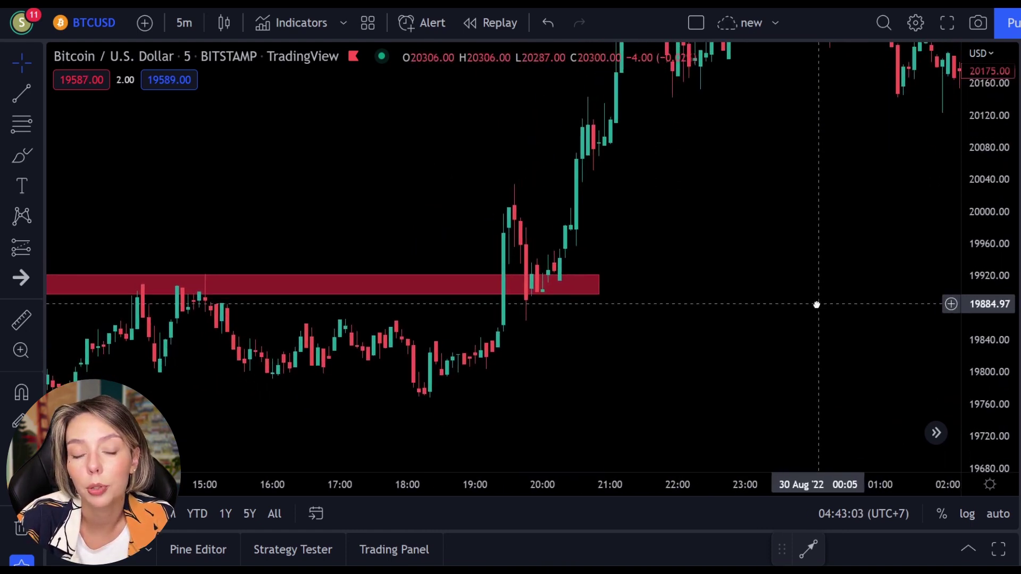
Step: Brush a retest circle and rising and falling strokes at the red zone, undoing each
left_click(29, 159)
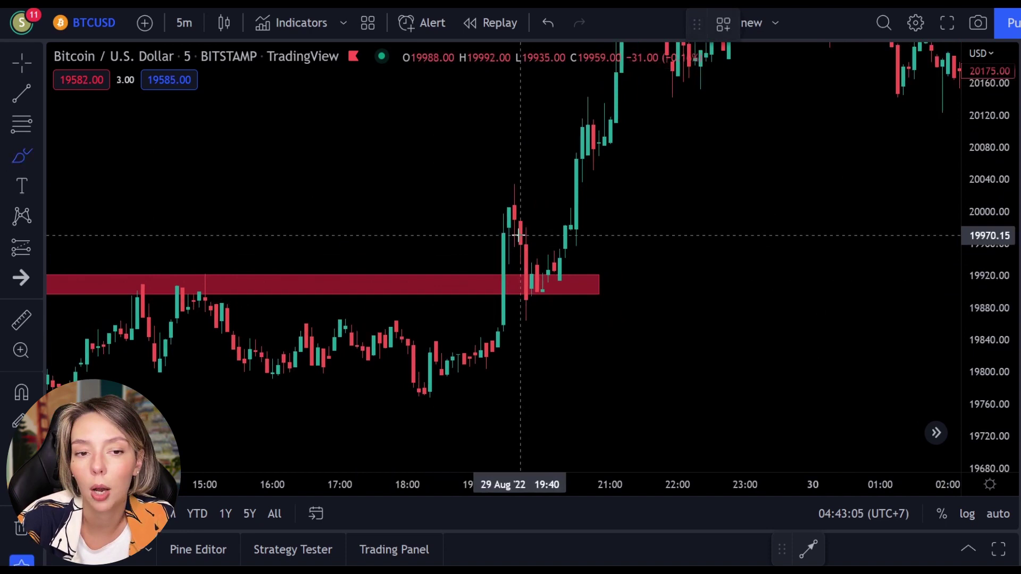
mouse_move(553, 275)
left_mouse_down()
mouse_move(542, 268)
mouse_move(586, 303)
mouse_move(550, 268)
left_mouse_up()
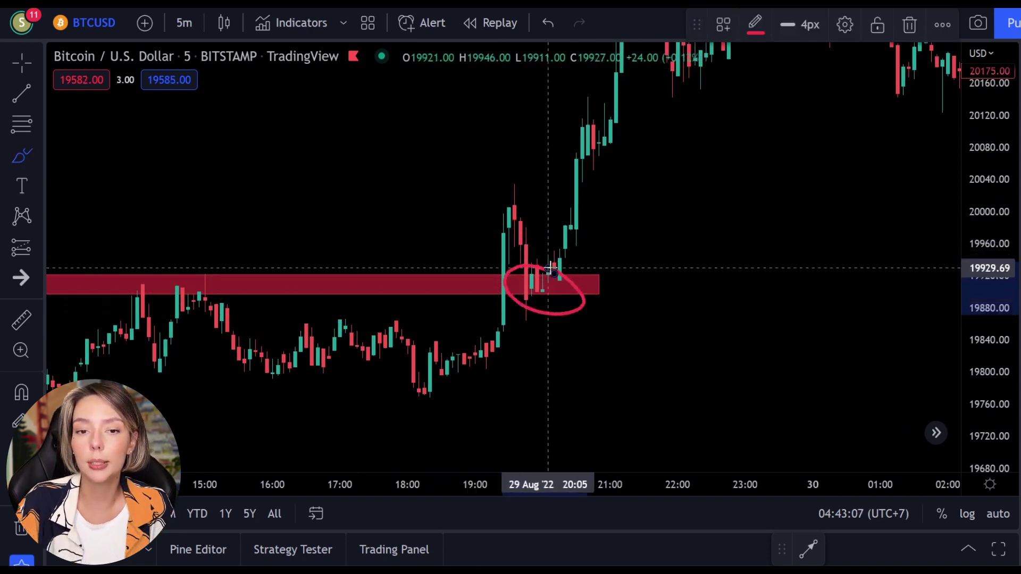
key("ctrl+z")
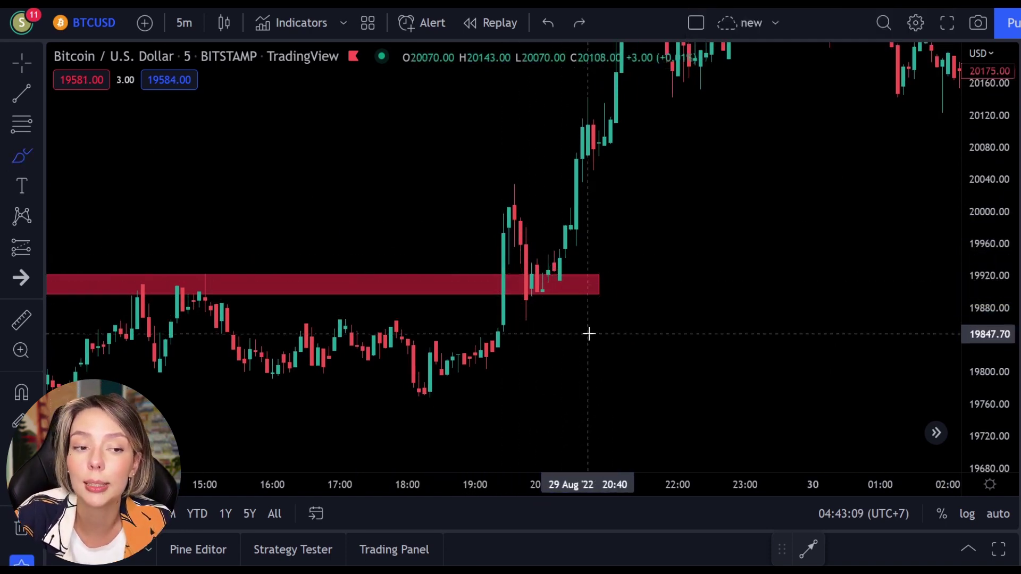
mouse_move(476, 322)
left_mouse_down()
mouse_move(489, 239)
mouse_move(468, 207)
mouse_move(487, 170)
mouse_move(502, 212)
left_mouse_up()
key("ctrl+z")
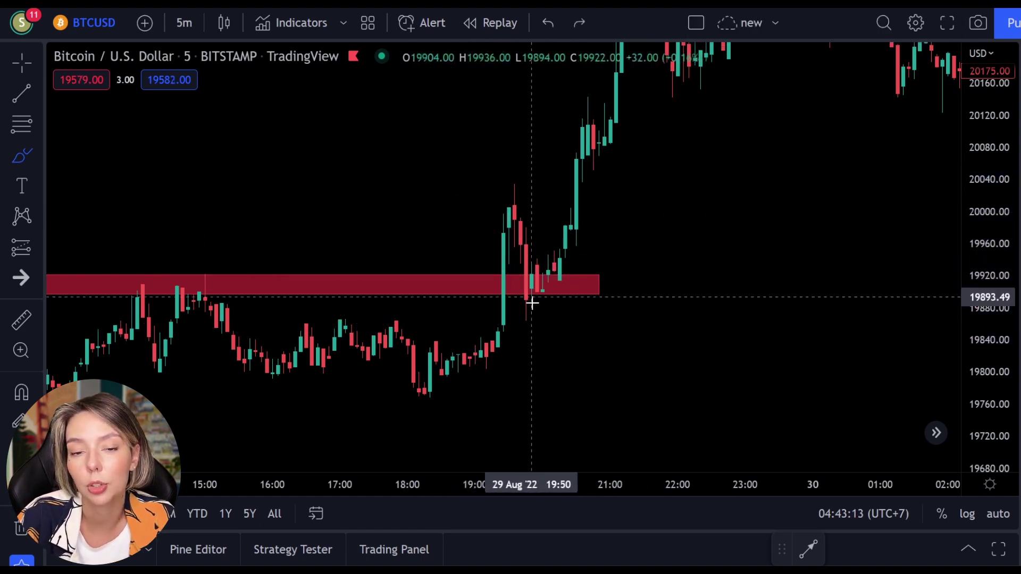
mouse_move(519, 204)
left_mouse_down()
mouse_move(576, 310)
mouse_move(544, 289)
left_mouse_up()
key("ctrl+z")
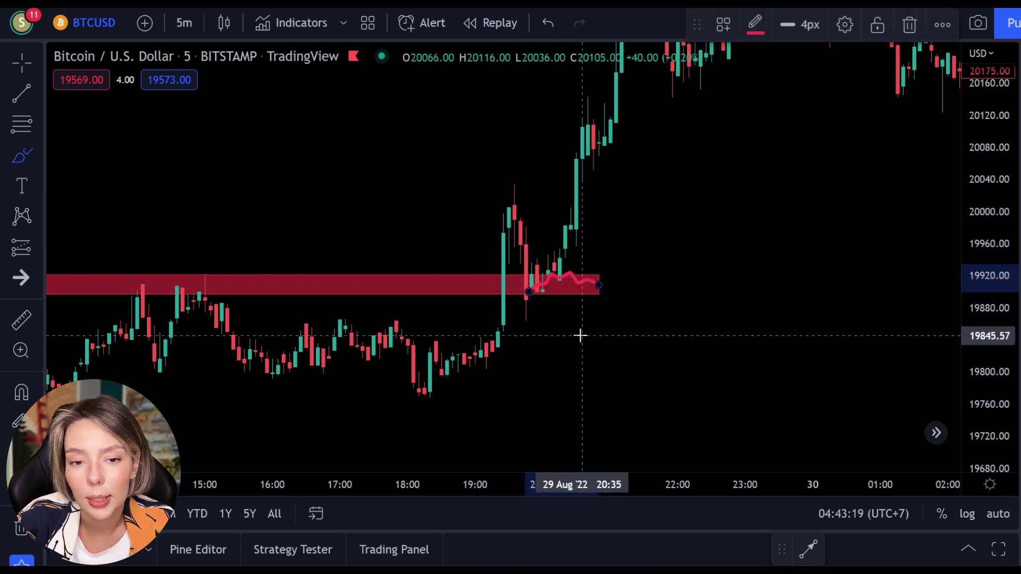
key("ctrl+z")
Step: Brush circles, an upward arrow and an arc around the zone's retest candles, undoing each
left_click_drag(447, 270, 468, 288)
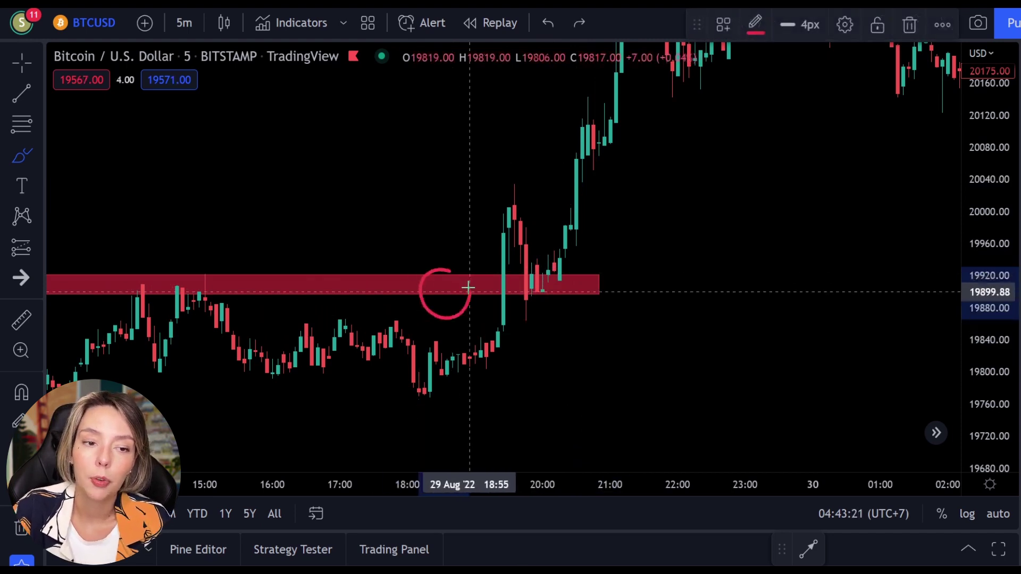
key("ctrl+z")
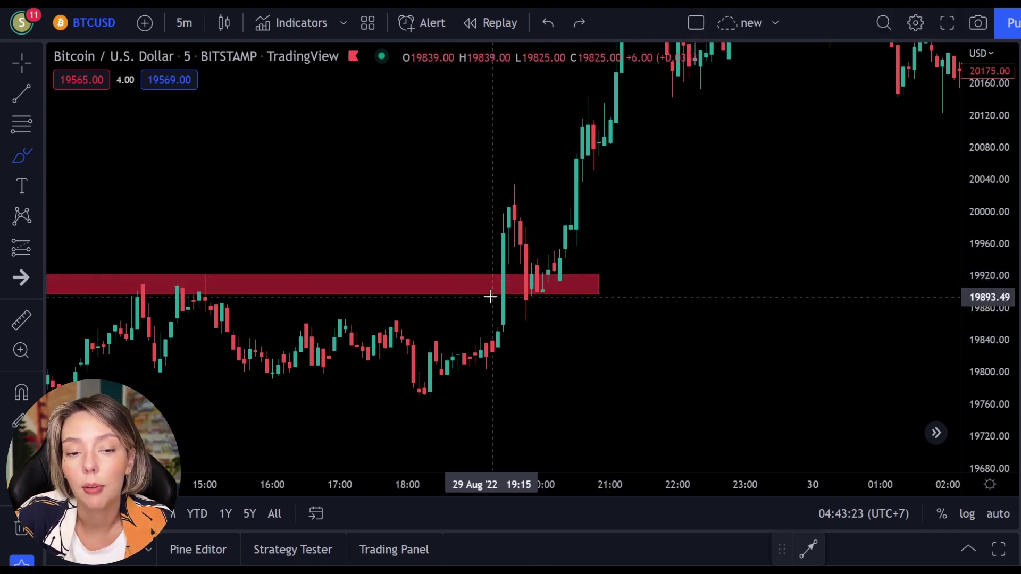
mouse_move(553, 278)
left_mouse_down()
mouse_move(540, 273)
mouse_move(549, 324)
left_mouse_up()
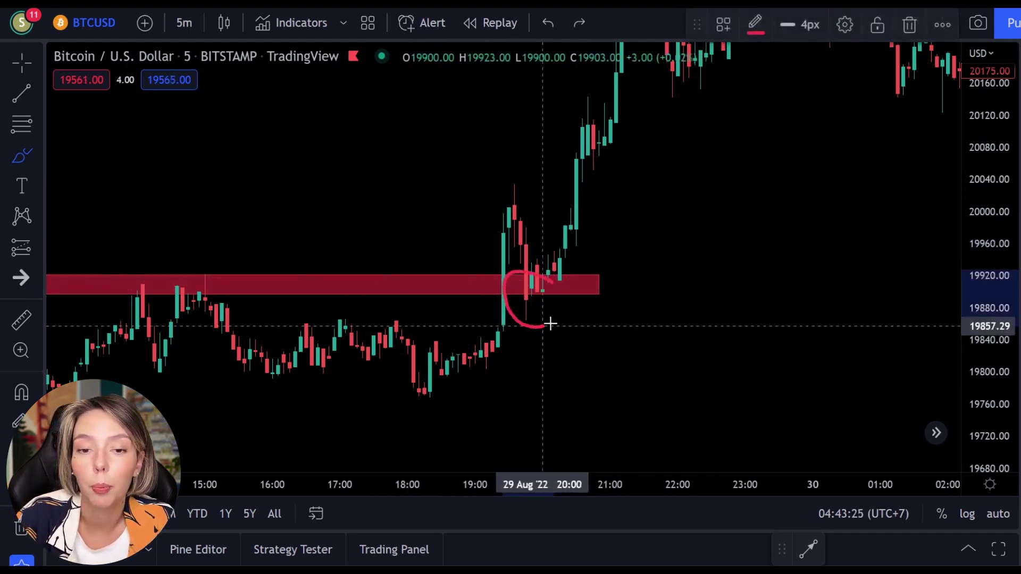
key("ctrl+z")
mouse_move(465, 292)
left_mouse_down()
mouse_move(497, 200)
mouse_move(498, 223)
mouse_move(534, 247)
left_mouse_up()
key("ctrl+z")
key("ctrl+z")
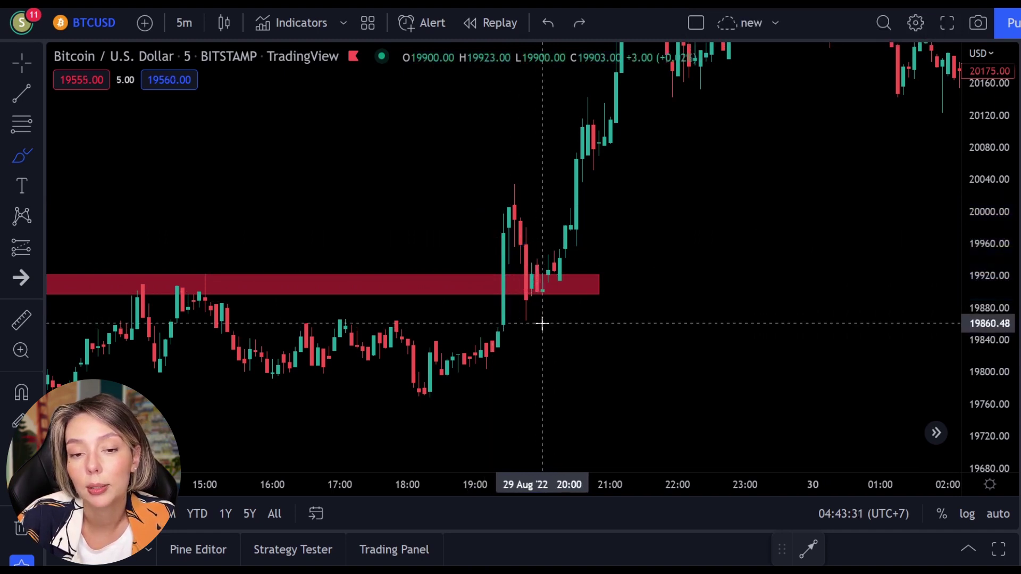
mouse_move(571, 281)
left_mouse_down()
mouse_move(546, 269)
mouse_move(529, 303)
mouse_move(629, 208)
mouse_move(629, 159)
mouse_move(618, 174)
mouse_move(655, 206)
left_mouse_up()
key("ctrl+z")
key("ctrl+z")
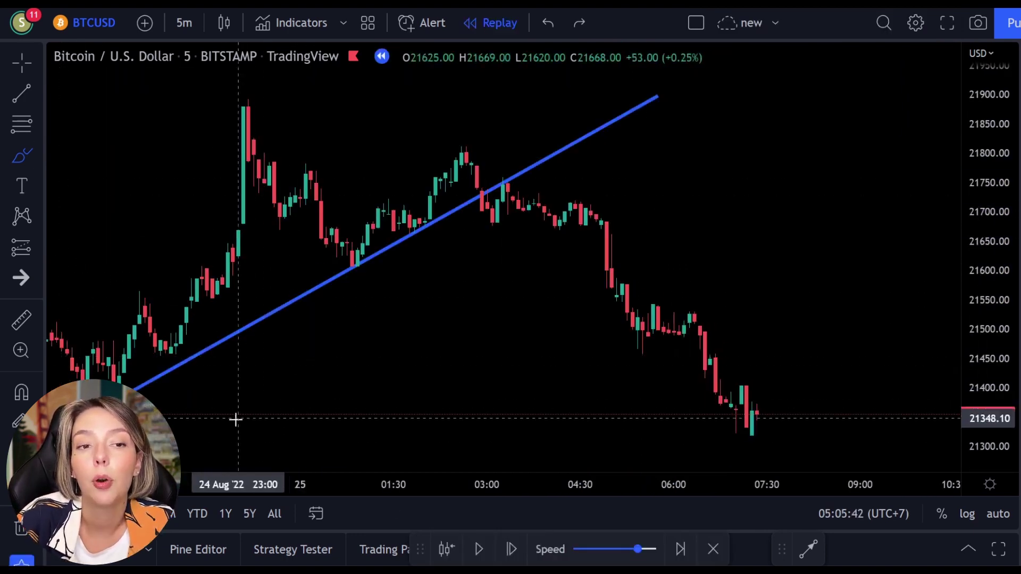
mouse_move(226, 423)
left_mouse_down()
mouse_move(653, 216)
mouse_move(634, 193)
mouse_move(682, 300)
left_mouse_up()
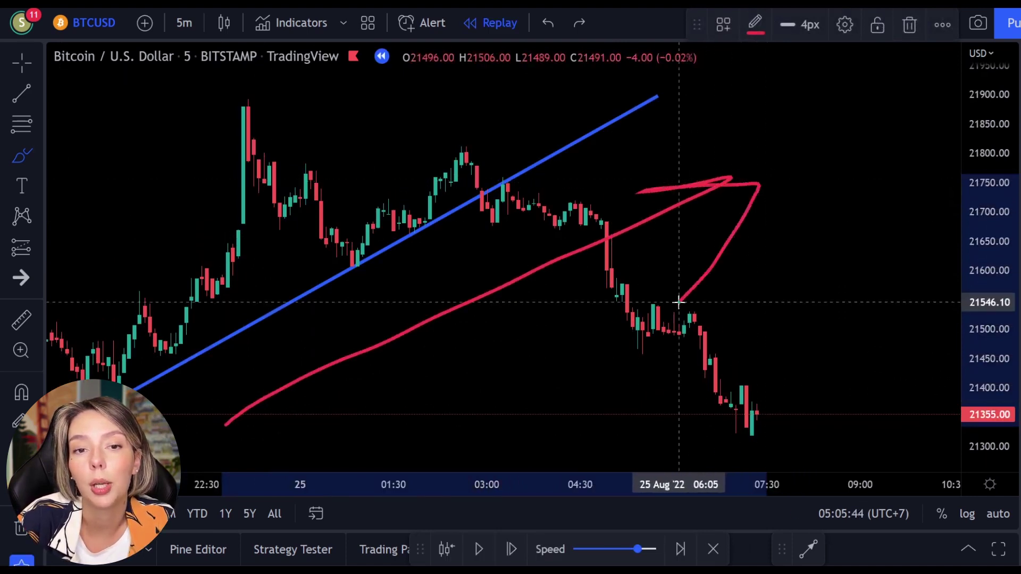
key("ctrl+z")
mouse_move(448, 169)
left_mouse_down()
mouse_move(521, 268)
mouse_move(517, 282)
left_mouse_up()
key("ctrl+z")
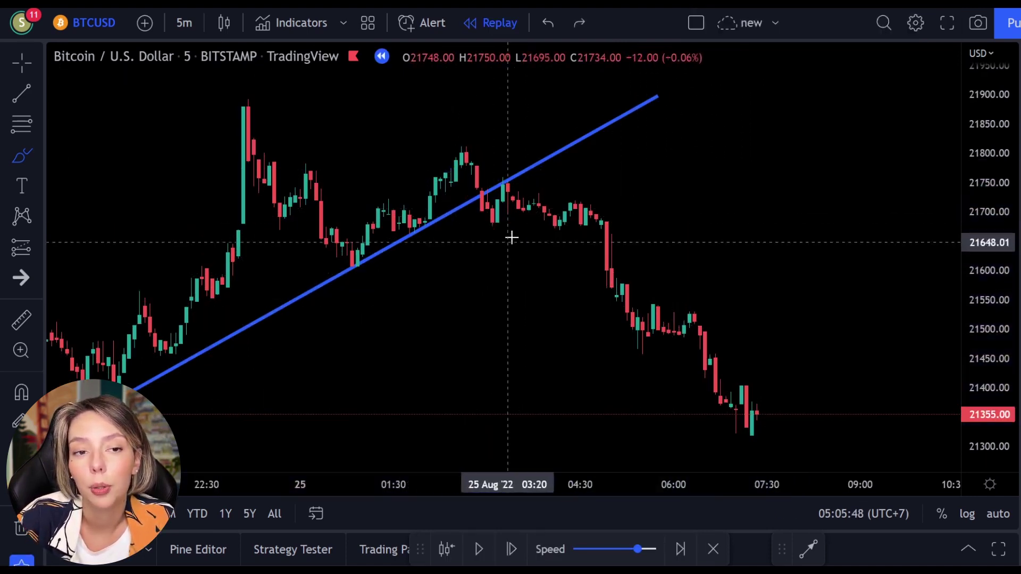
left_click_drag(504, 168, 524, 180)
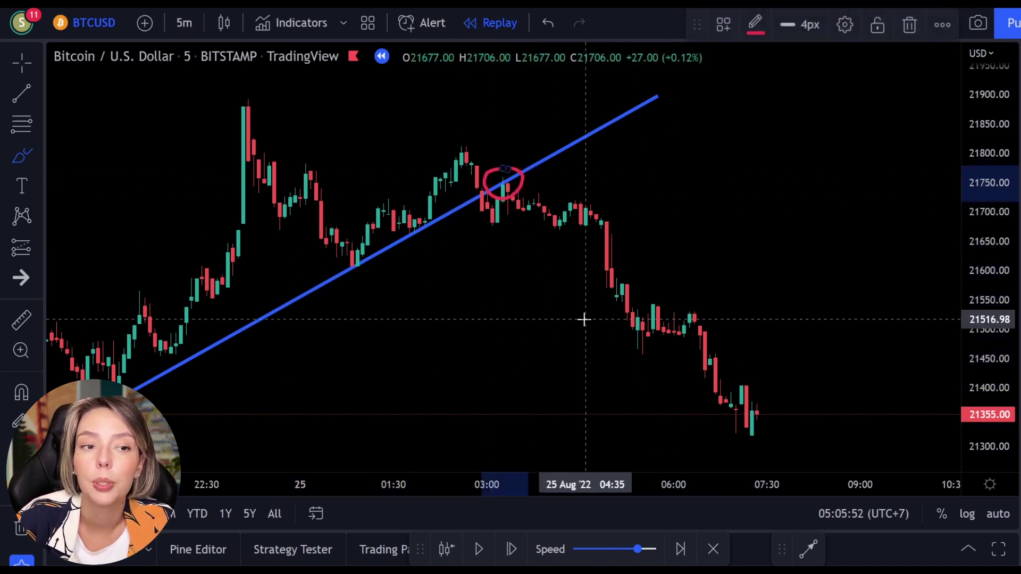
key("ctrl+z")
left_click_drag(950, 264, 998, 113)
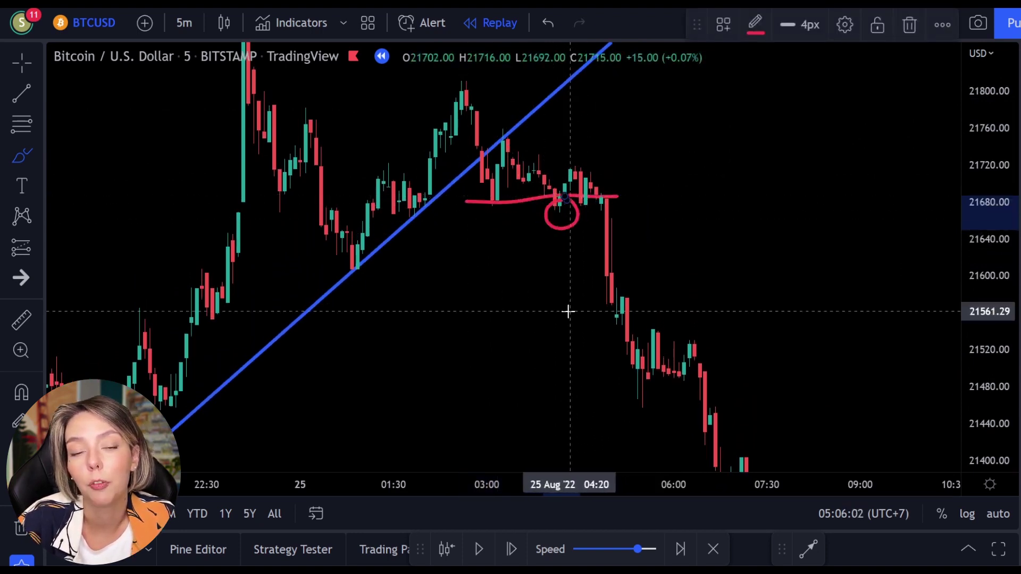
key("ctrl+z")
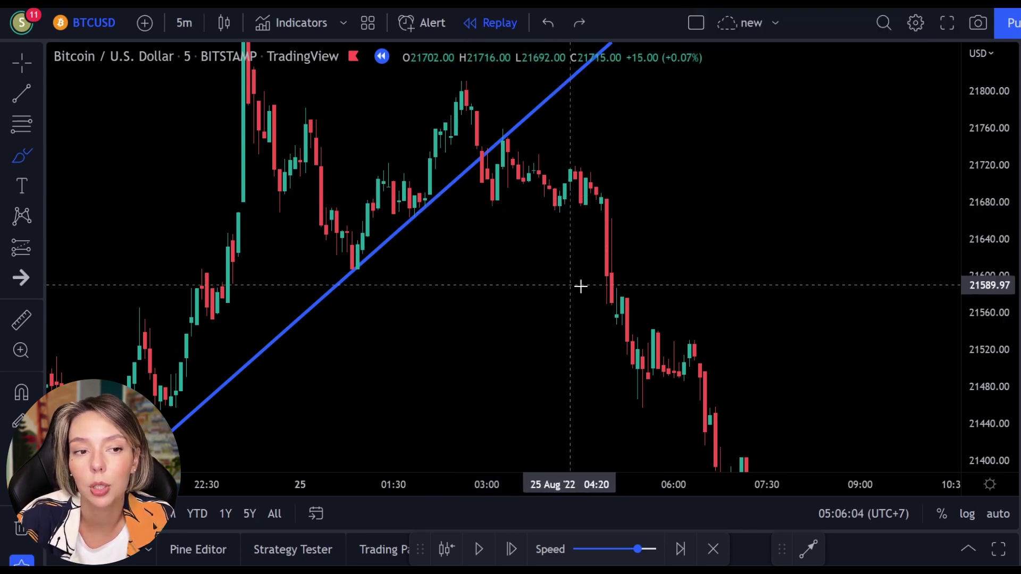
mouse_move(529, 113)
left_mouse_down()
mouse_move(501, 121)
mouse_move(524, 110)
left_mouse_up()
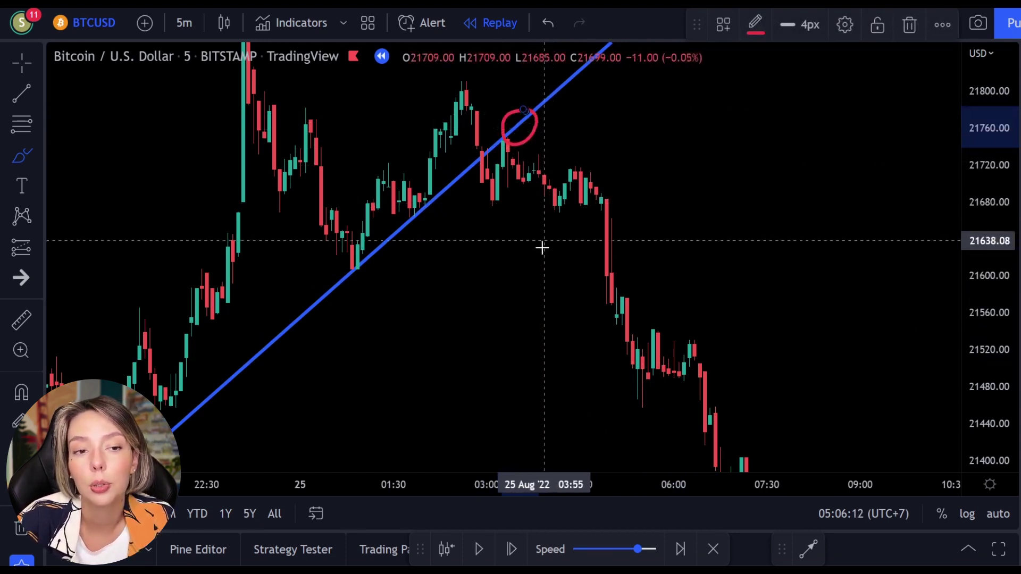
key("ctrl+z")
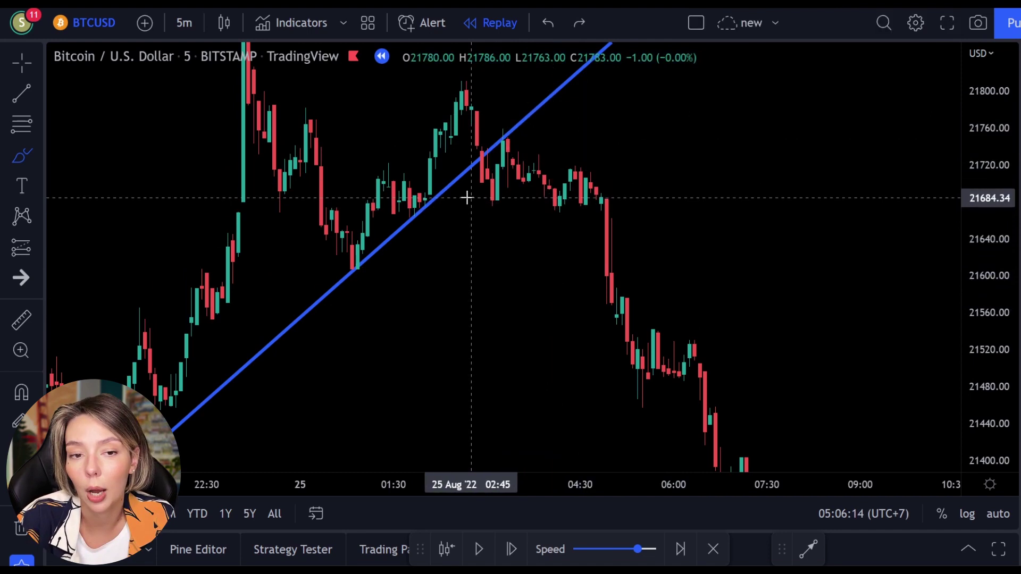
left_click_drag(508, 121, 506, 118)
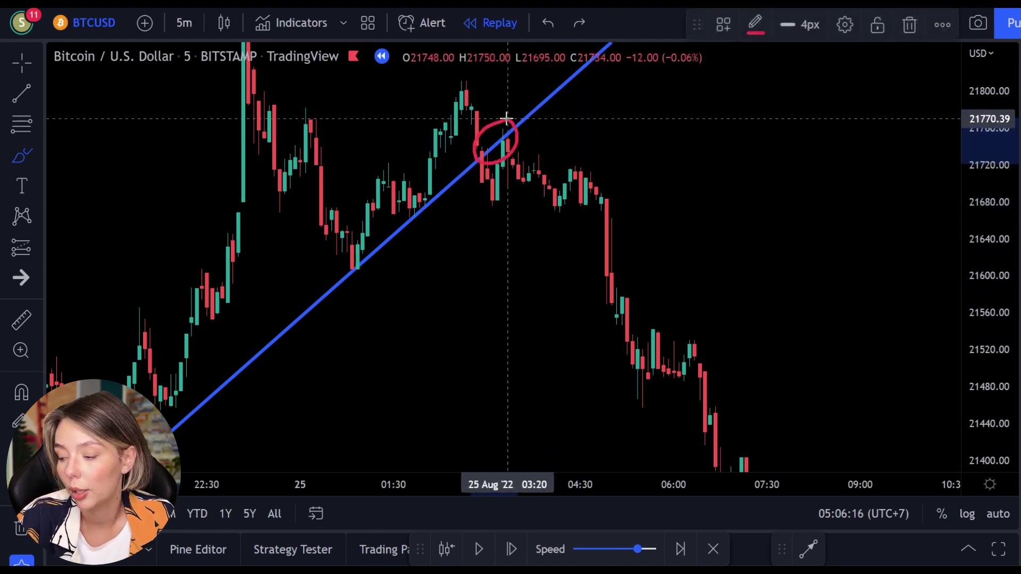
key("ctrl+z")
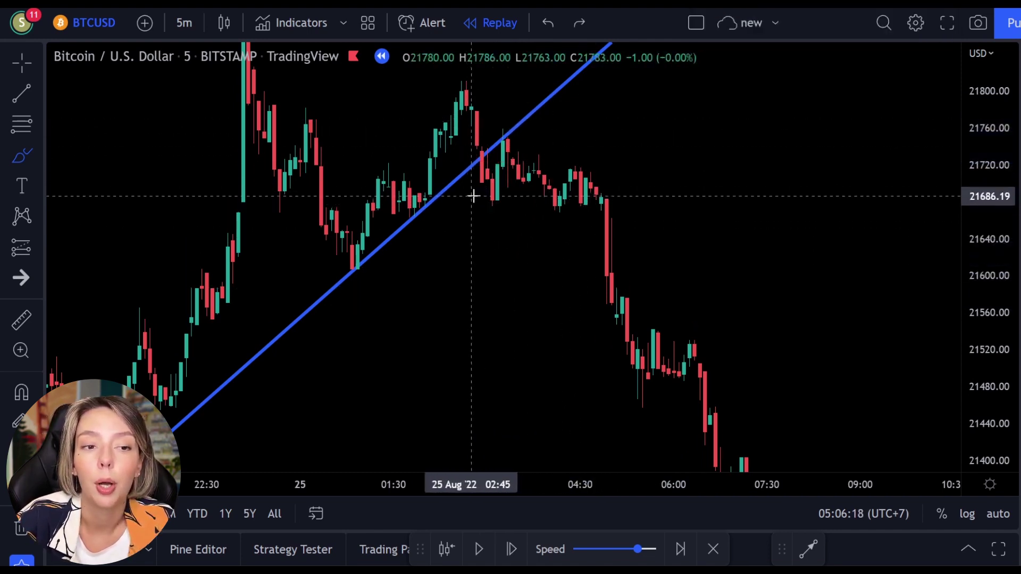
left_click_drag(473, 196, 542, 201)
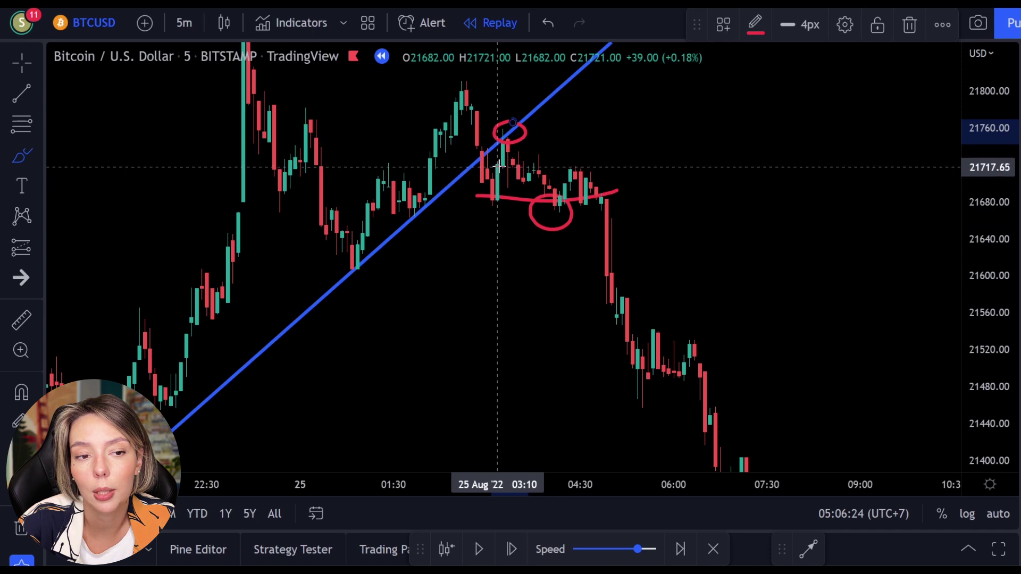
mouse_move(502, 151)
left_mouse_down()
mouse_move(533, 282)
mouse_move(497, 244)
left_mouse_up()
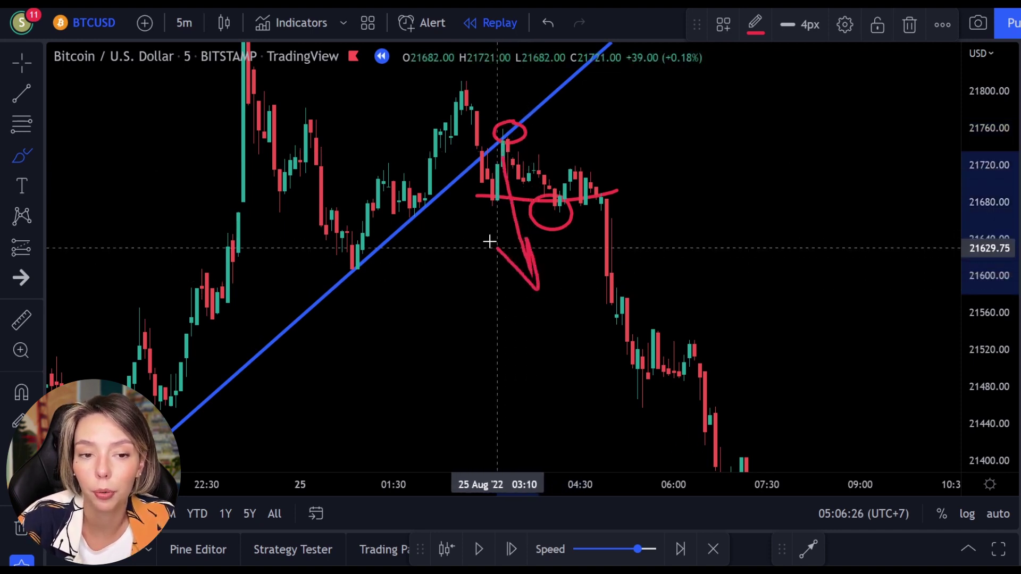
key("ctrl+z")
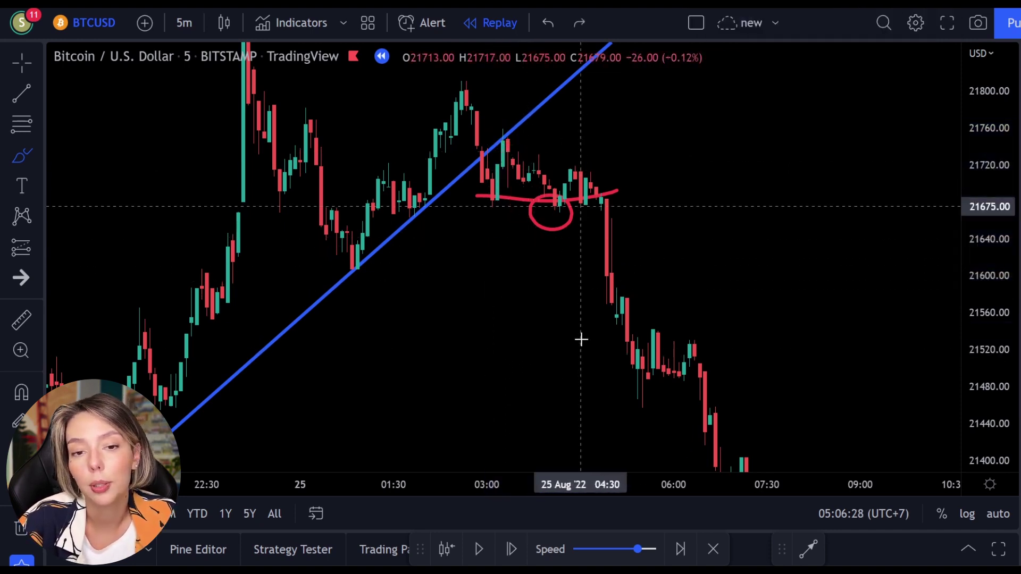
key("ctrl+z")
mouse_move(606, 154)
left_mouse_down()
mouse_move(800, 273)
mouse_move(851, 353)
mouse_move(834, 237)
mouse_move(843, 371)
mouse_move(736, 284)
left_mouse_up()
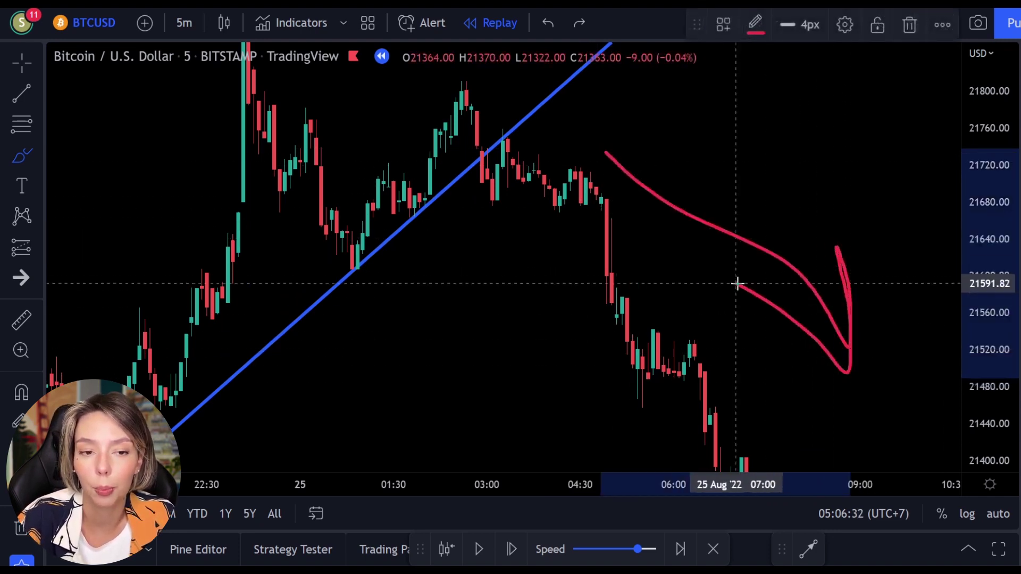
key("ctrl+z")
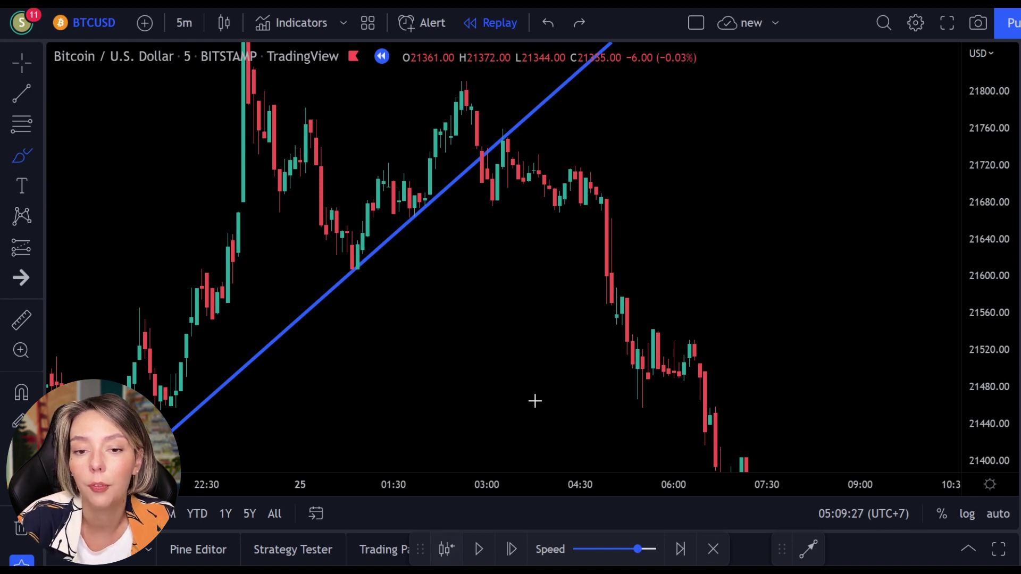
left_click_drag(979, 182, 982, 283)
Step: Scroll down through the Bybit homepage sections and back up to the Next Level banner
left_click(23, 154)
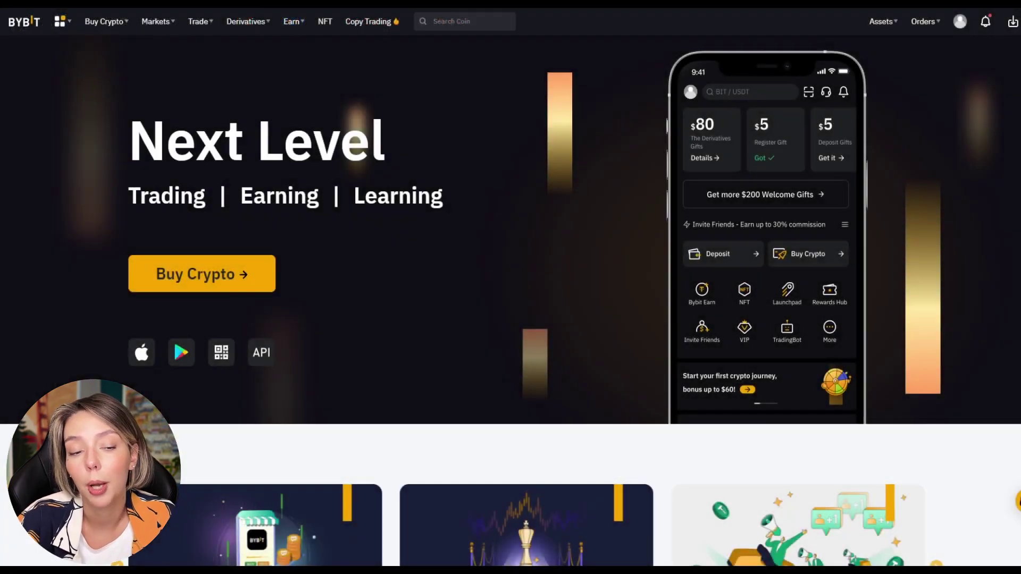
scroll(575, 140, "down", 4)
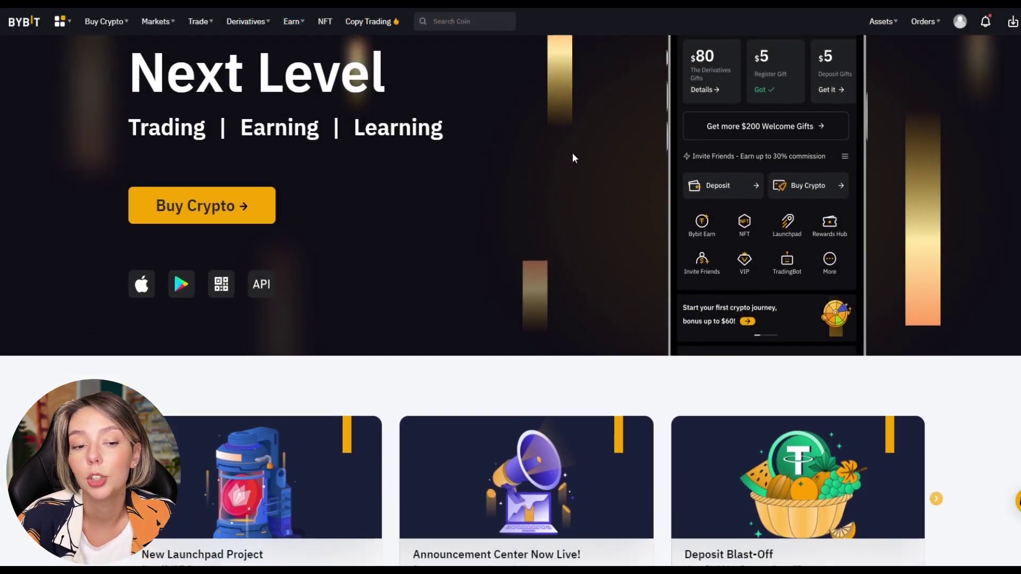
scroll(572, 177, "down", 10)
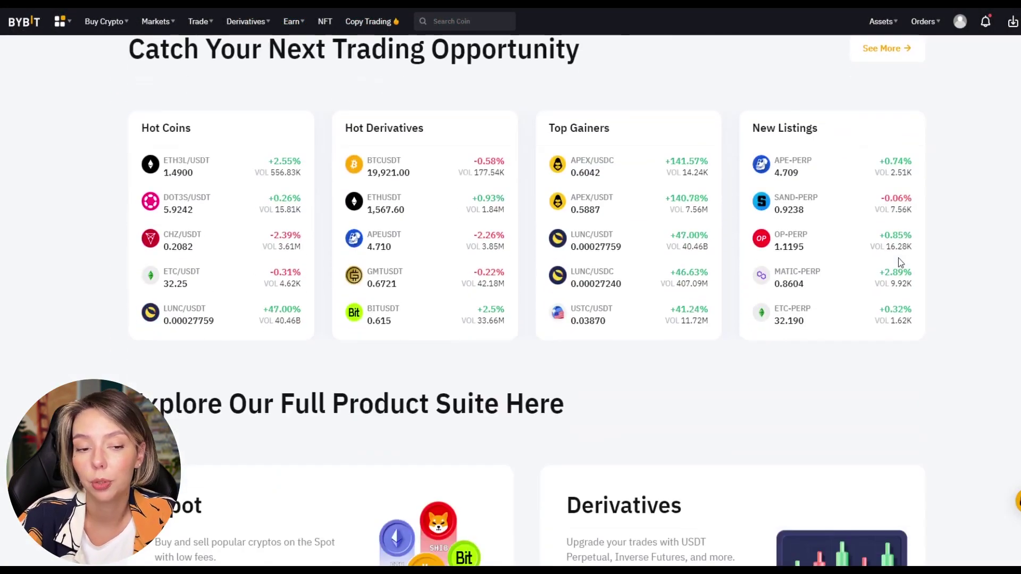
scroll(898, 258, "down", 4)
scroll(898, 254, "up", 20)
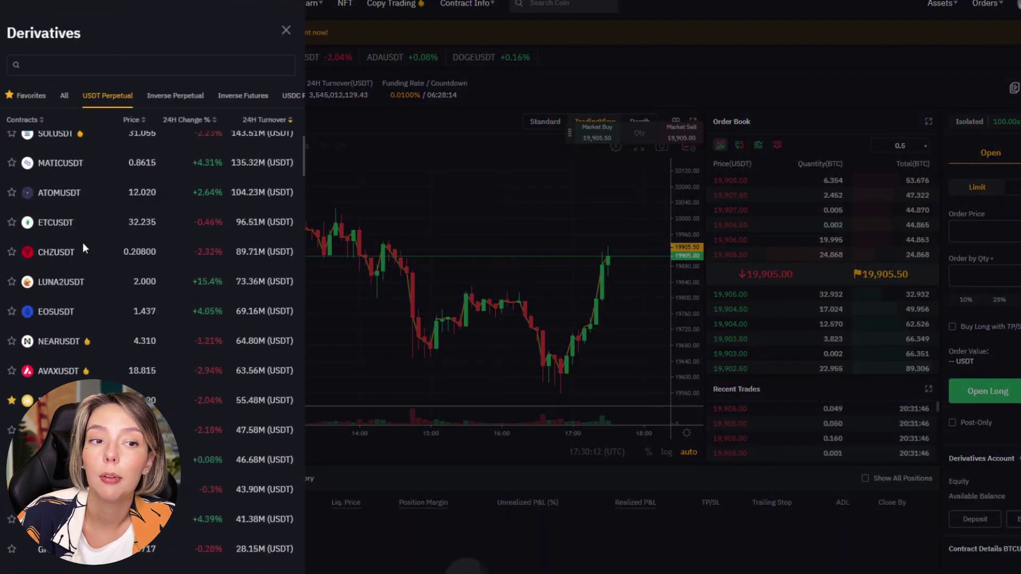
Step: Close the contracts list, slide long leverage to 10x and back to 100x, then cancel
scroll(85, 254, "down", 20)
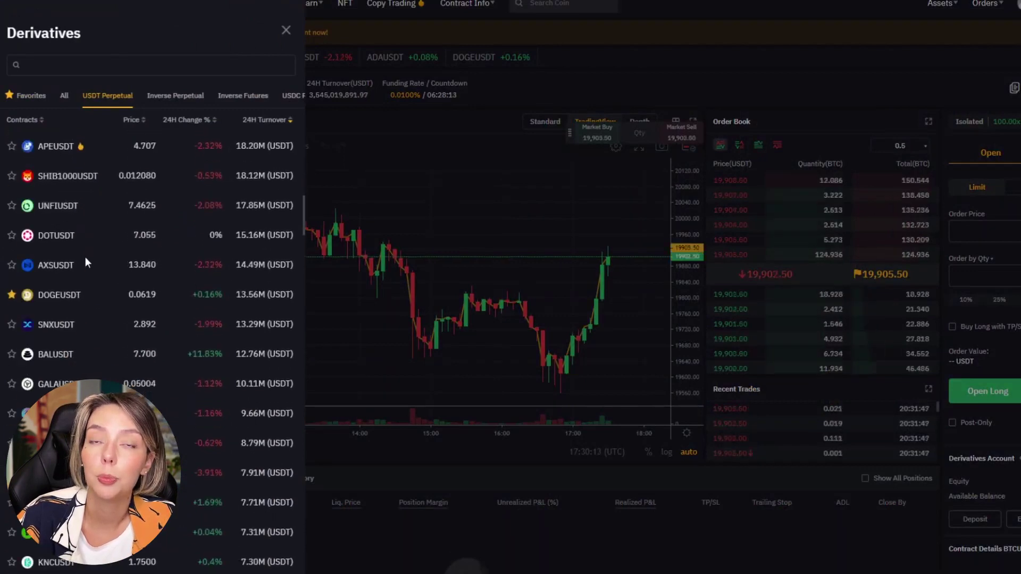
scroll(90, 266, "down", 10)
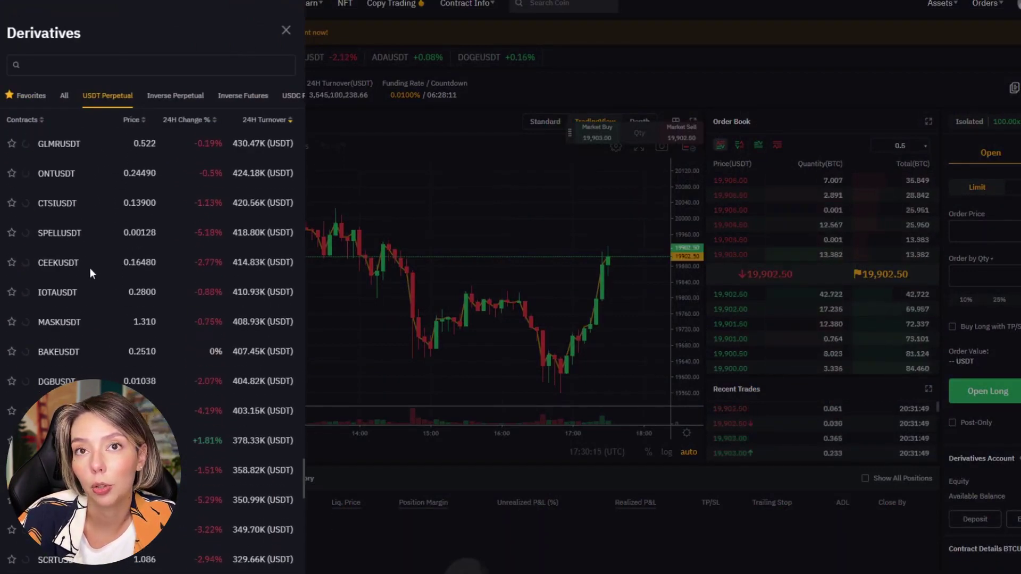
left_click(406, 261)
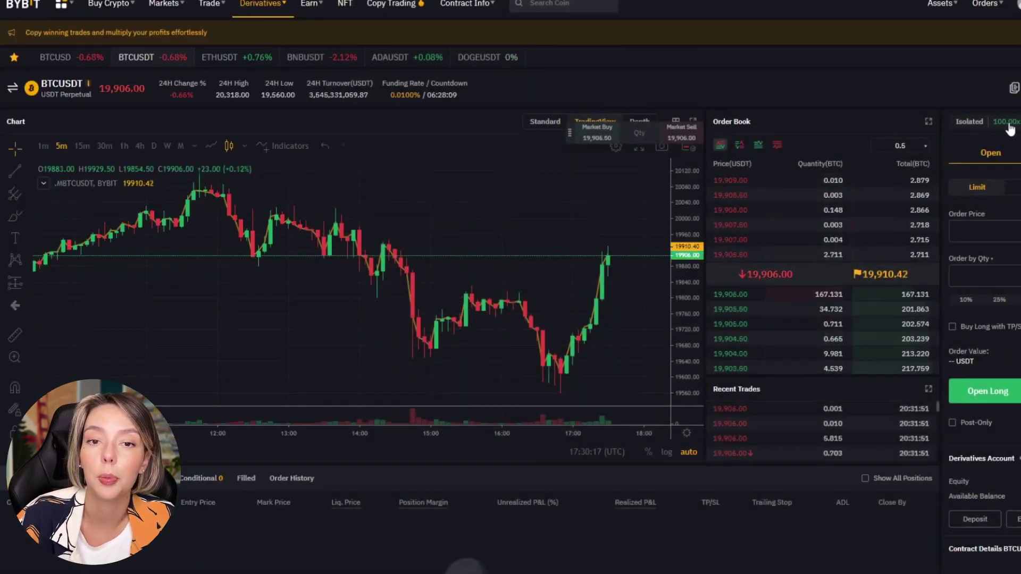
left_click_drag(652, 308, 543, 338)
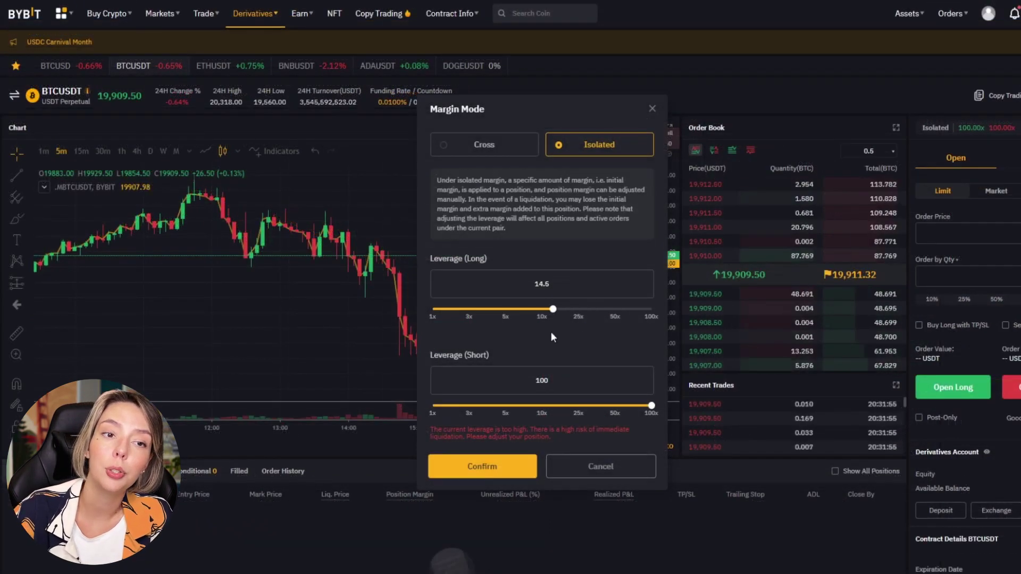
left_click_drag(640, 327, 655, 326)
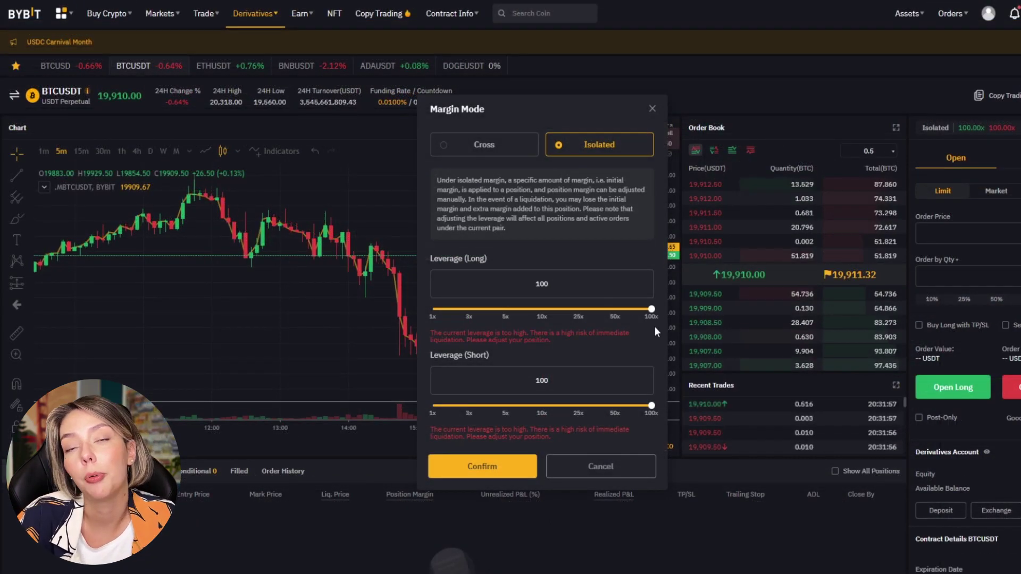
left_click(606, 461)
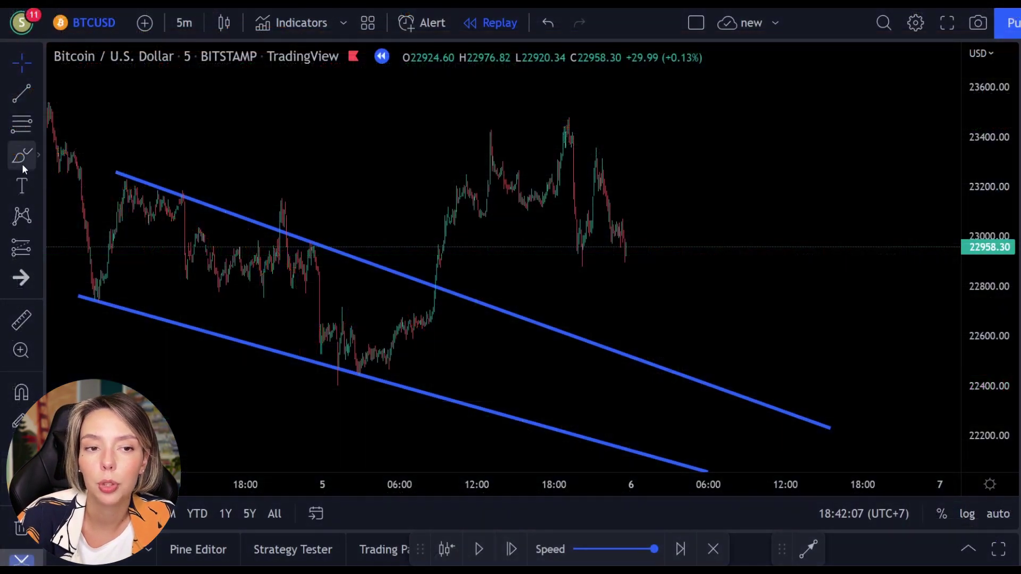
Step: Scroll the descending-channel chart, then brush and undo a red stroke
left_click(23, 166)
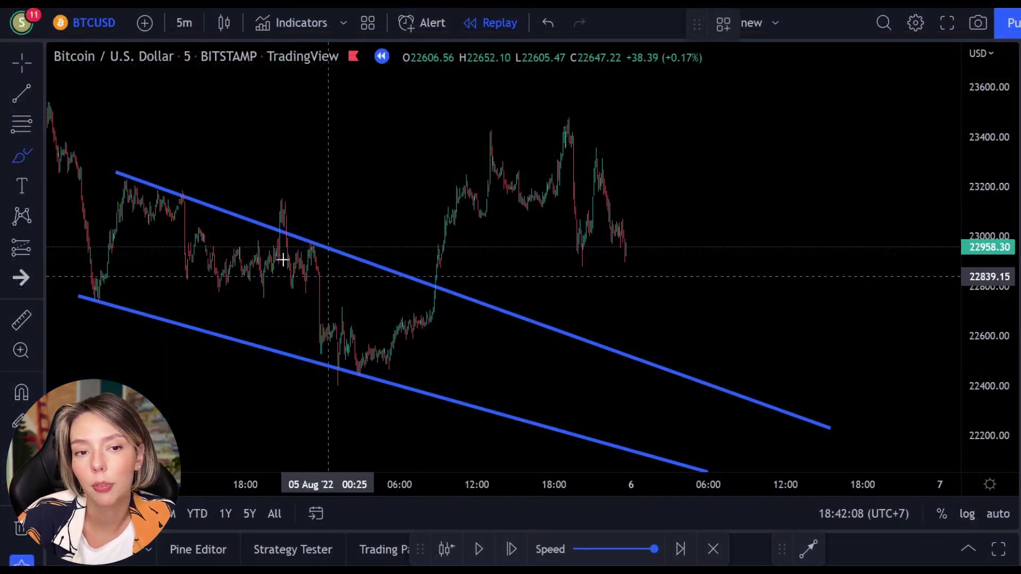
scroll(656, 146, "right", 5)
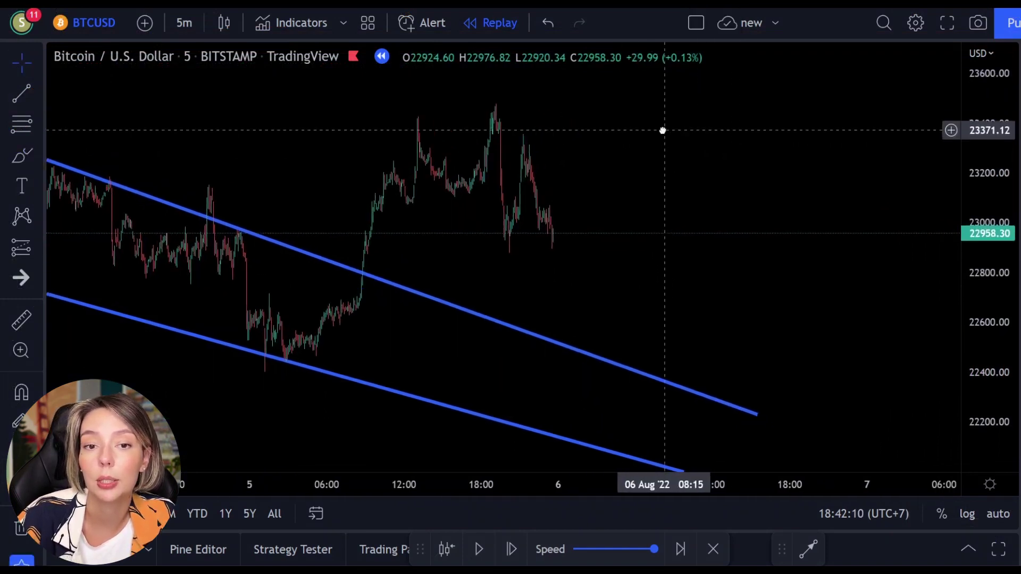
left_click(23, 156)
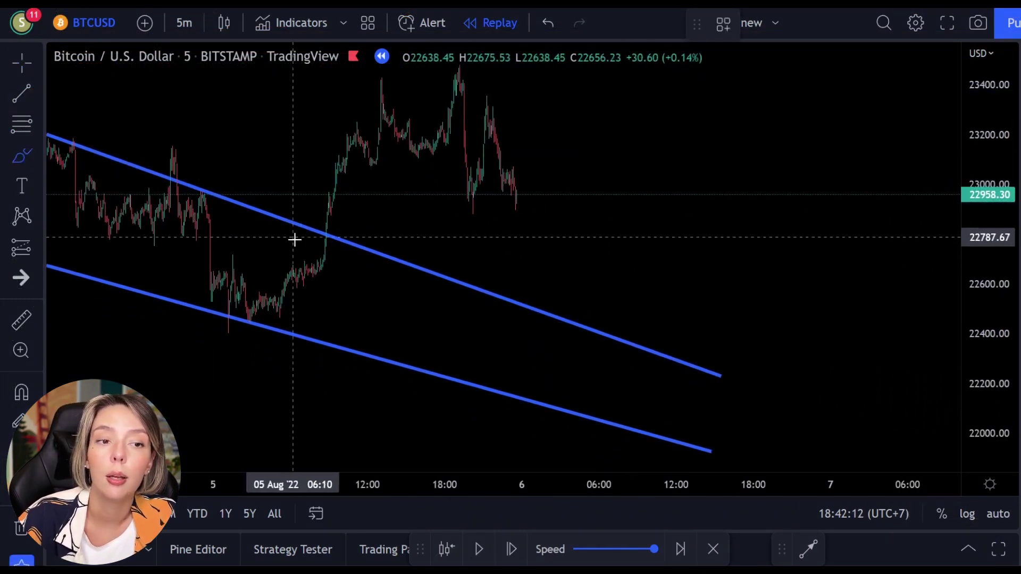
mouse_move(321, 240)
left_mouse_down()
mouse_move(347, 157)
mouse_move(392, 242)
mouse_move(475, 68)
left_mouse_up()
key("ctrl+z")
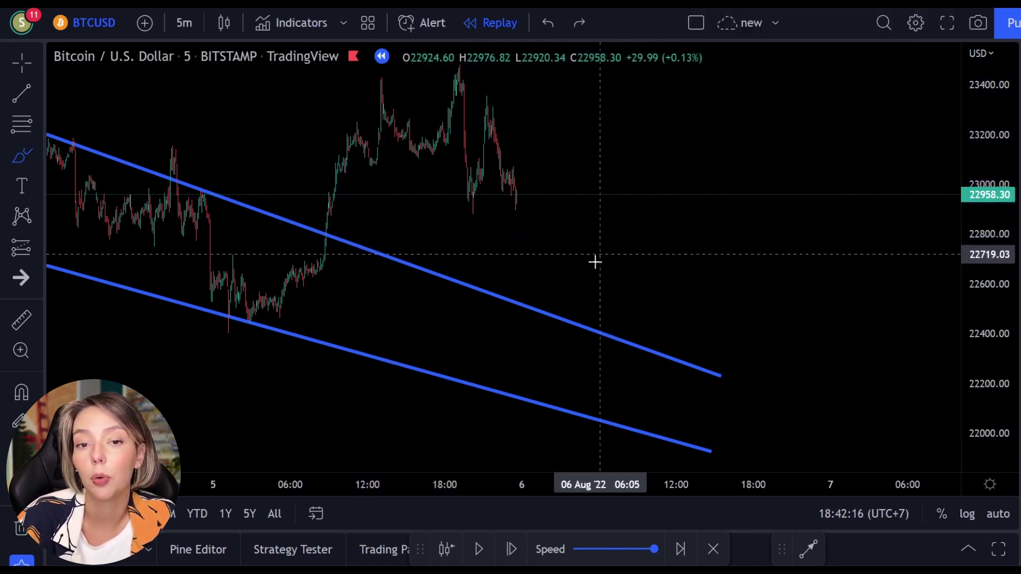
Step: Circle the breakout, draw and delete a red X, then pick the Rectangle tool
mouse_move(338, 224)
left_mouse_down()
mouse_move(308, 250)
mouse_move(332, 212)
left_mouse_up()
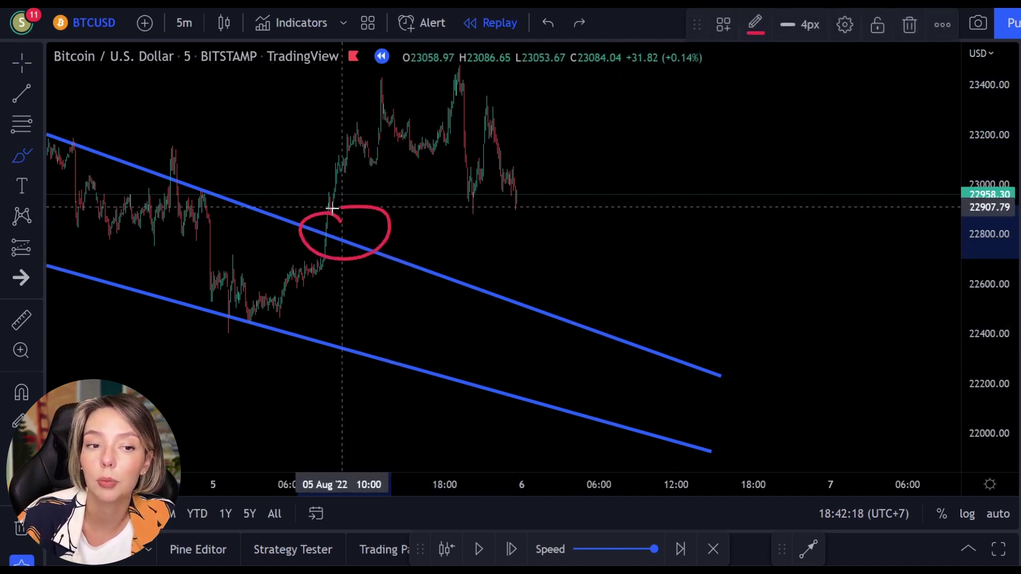
mouse_move(426, 230)
left_mouse_down()
mouse_move(460, 250)
mouse_move(421, 248)
left_mouse_up()
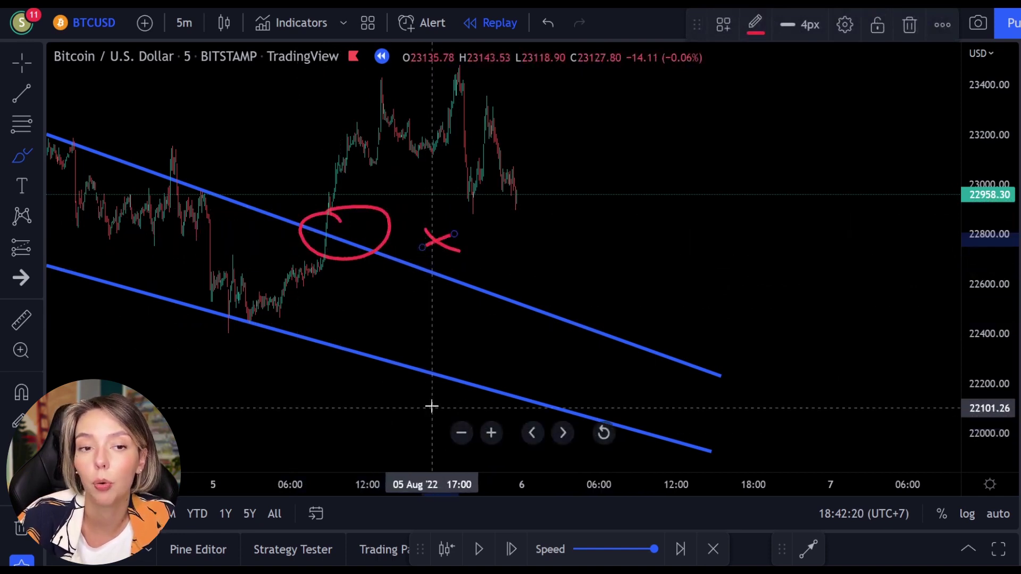
key("Delete")
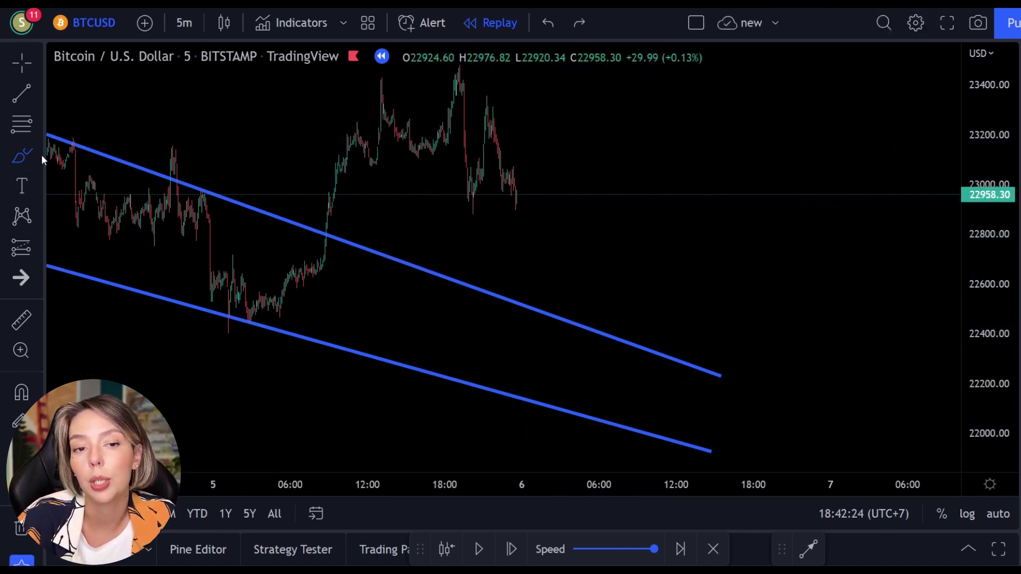
left_click(17, 162)
left_click(94, 225)
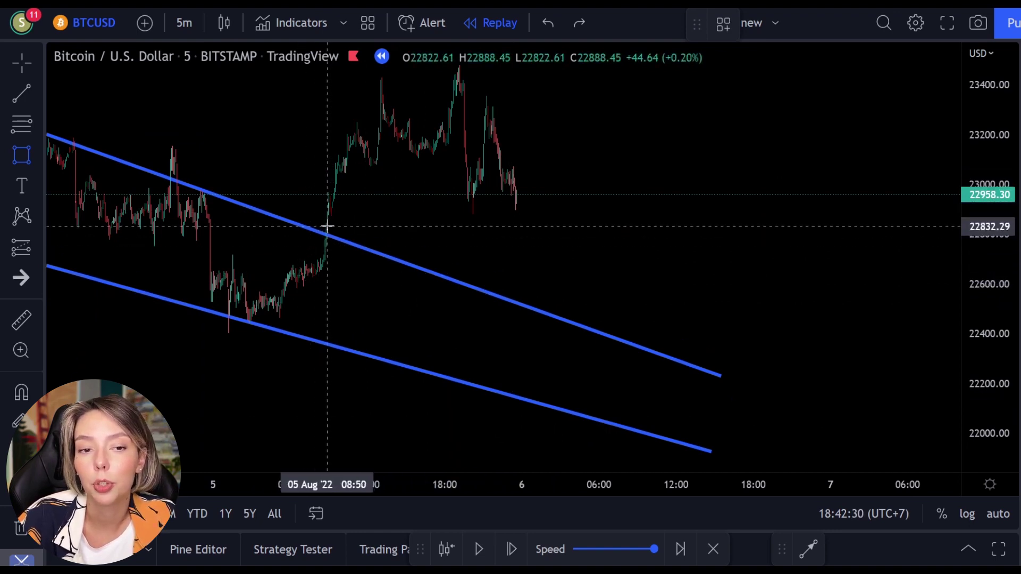
Step: Draw a green zone along the ~22,800 breakout and replay until price returns to it
left_click_drag(327, 225, 915, 238)
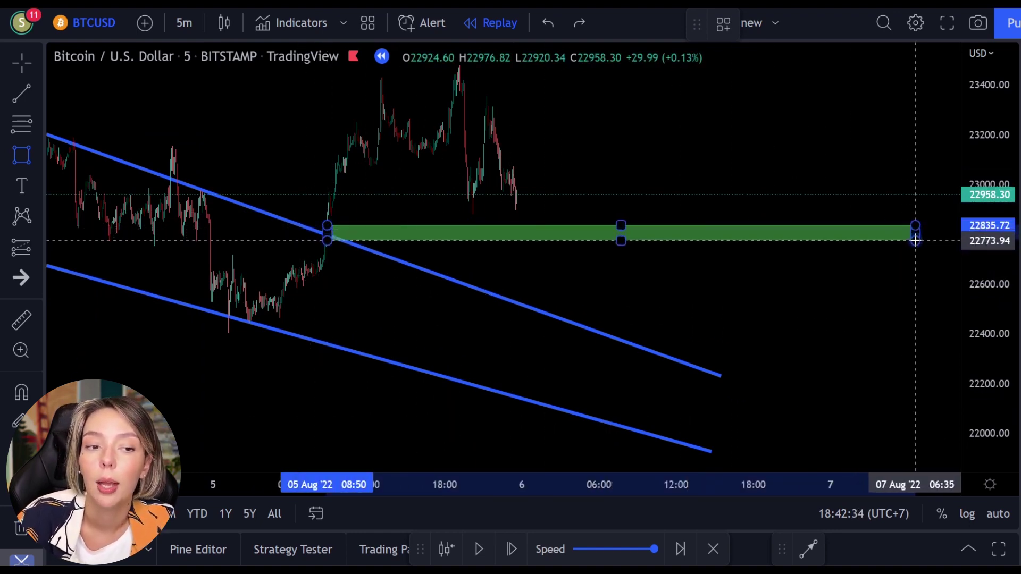
left_click(922, 240)
left_click(444, 251)
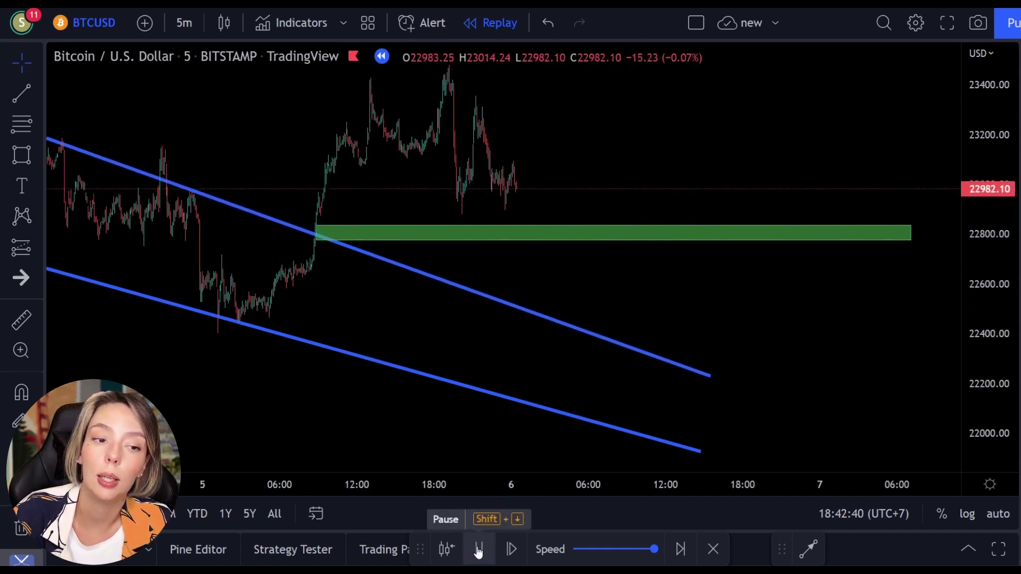
left_click(478, 551)
left_click(478, 550)
left_click(478, 550)
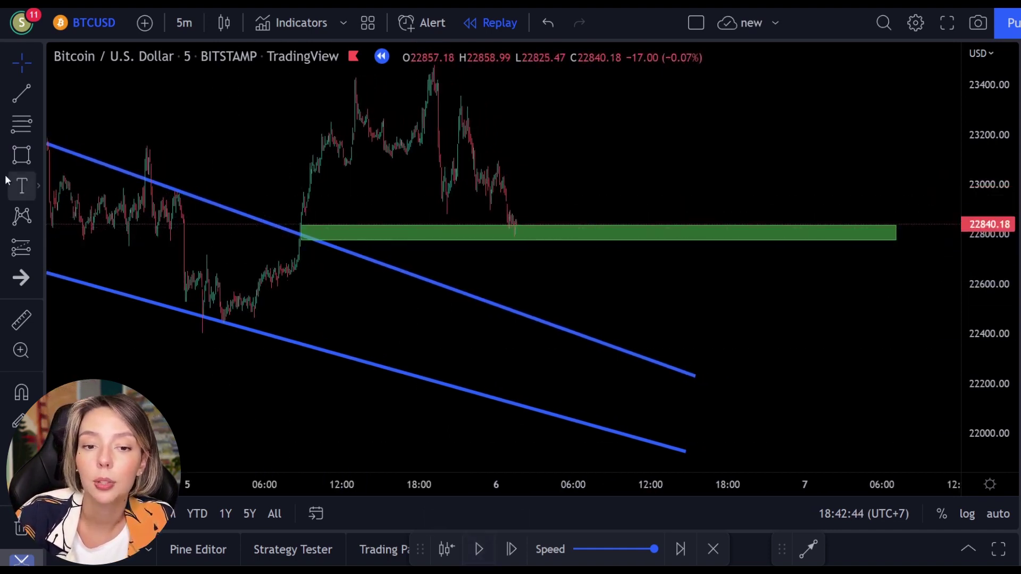
Step: Brush a circle around the price retest of the green zone, then undo it
left_click(38, 154)
left_click(91, 158)
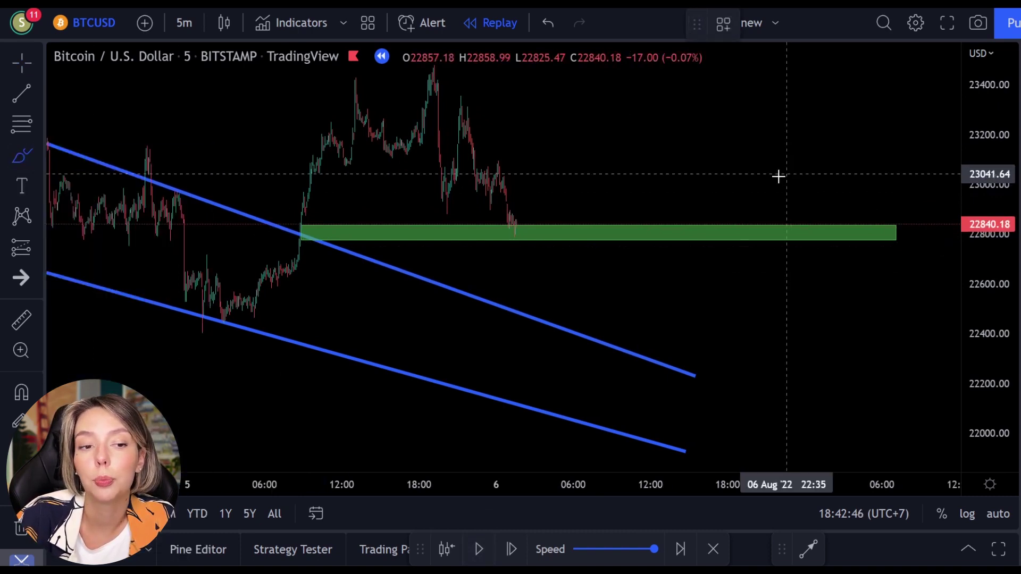
mouse_move(554, 210)
left_mouse_down()
mouse_move(454, 283)
mouse_move(537, 200)
left_mouse_up()
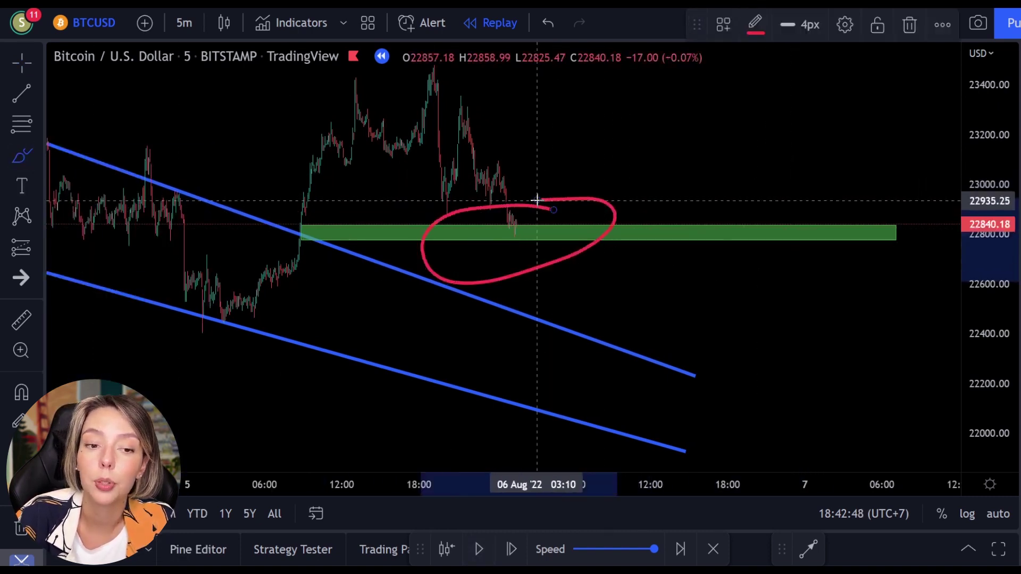
key("ctrl+z")
Step: Place a long position at the green zone with its stop loss near 22732
left_click(24, 248)
left_click(84, 236)
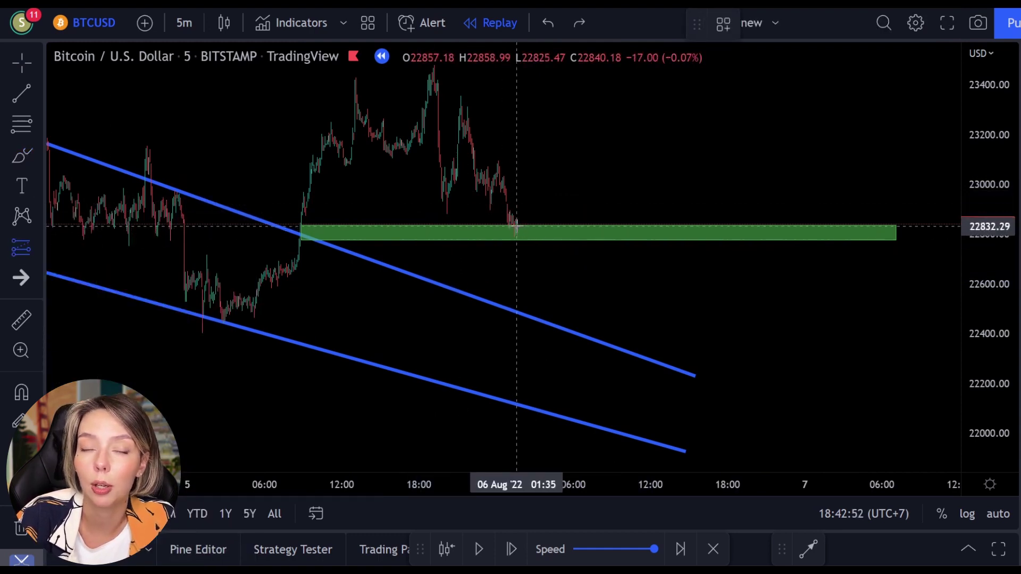
left_click(516, 226)
left_click_drag(517, 280, 520, 251)
Step: Raise the long position's target to 23288, replay until it's hit, and shorten the position
left_click_drag(516, 172, 517, 112)
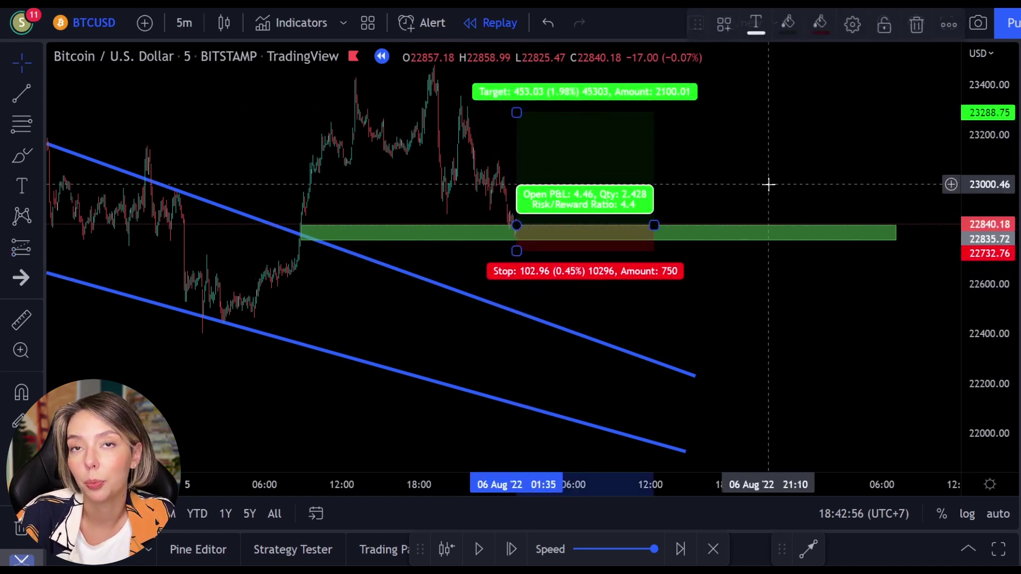
left_click(479, 550)
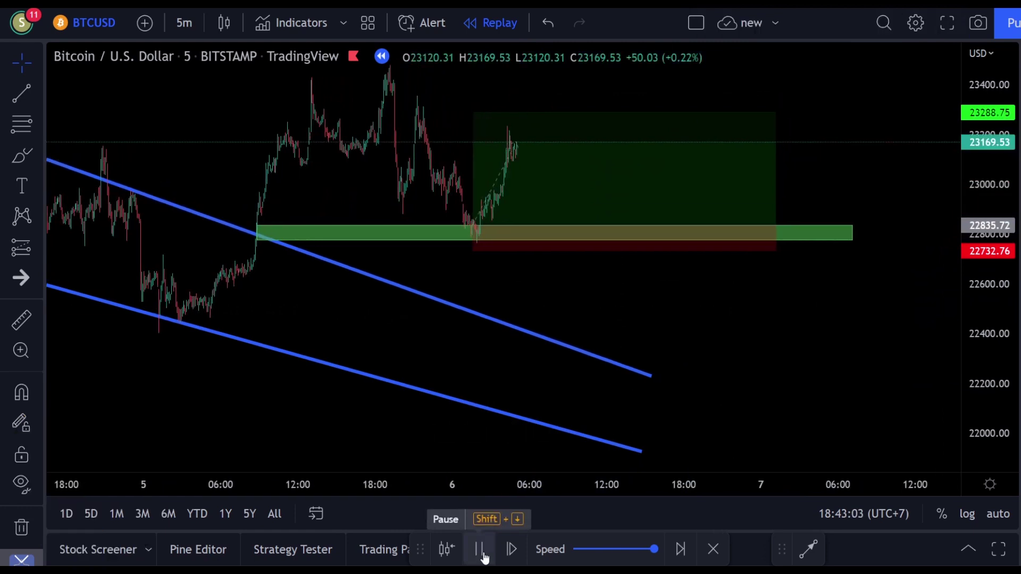
left_click(483, 552)
left_click(524, 192)
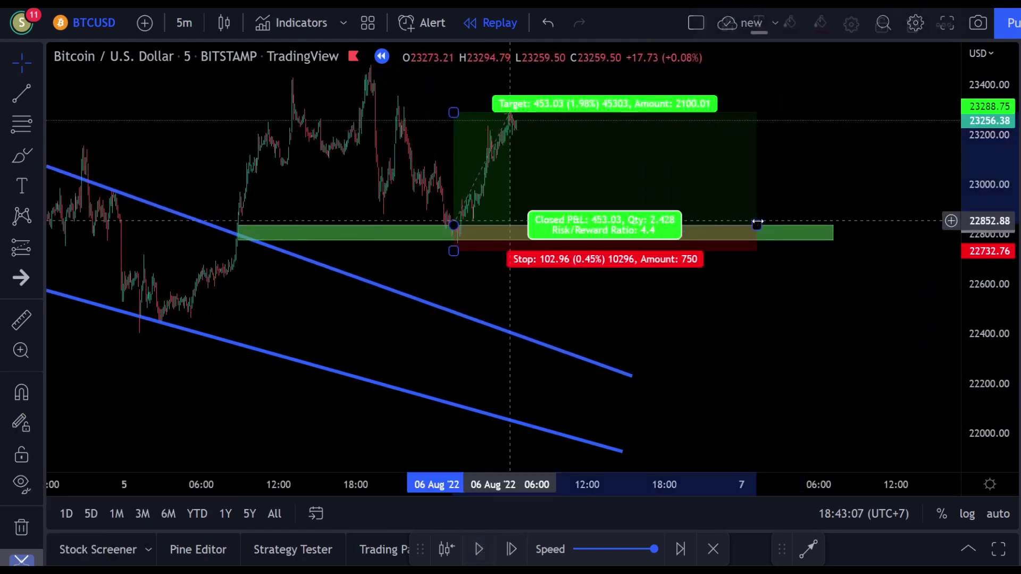
left_click_drag(757, 223, 513, 224)
left_click(645, 317)
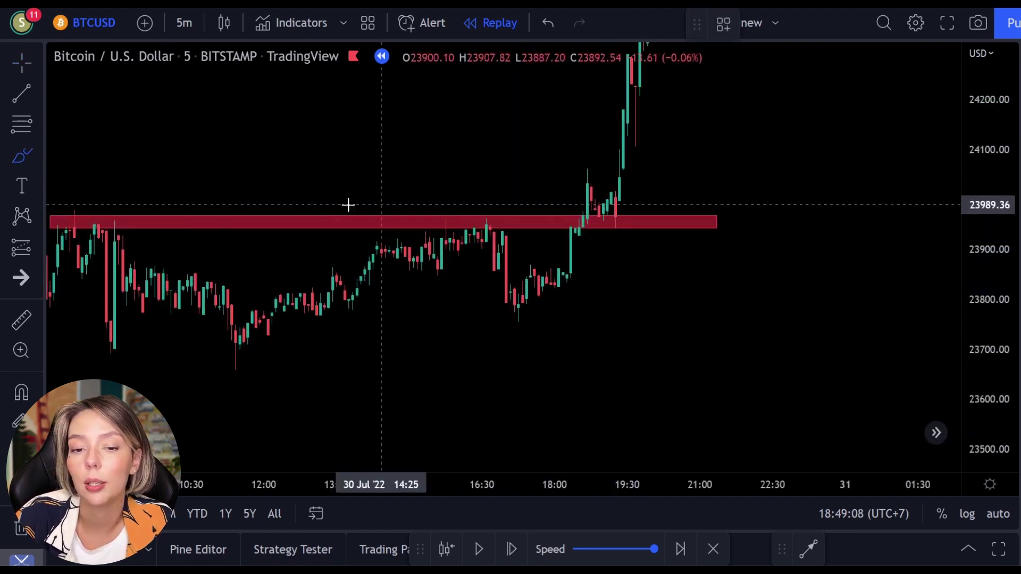
left_click(619, 222)
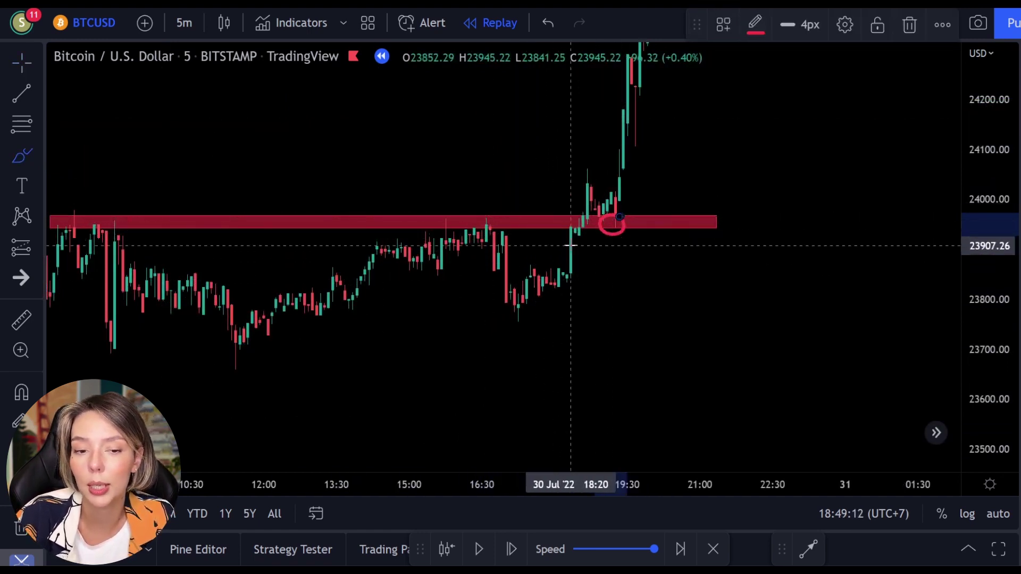
mouse_move(573, 232)
left_mouse_down()
mouse_move(588, 187)
mouse_move(629, 218)
mouse_move(660, 179)
mouse_move(699, 83)
left_mouse_up()
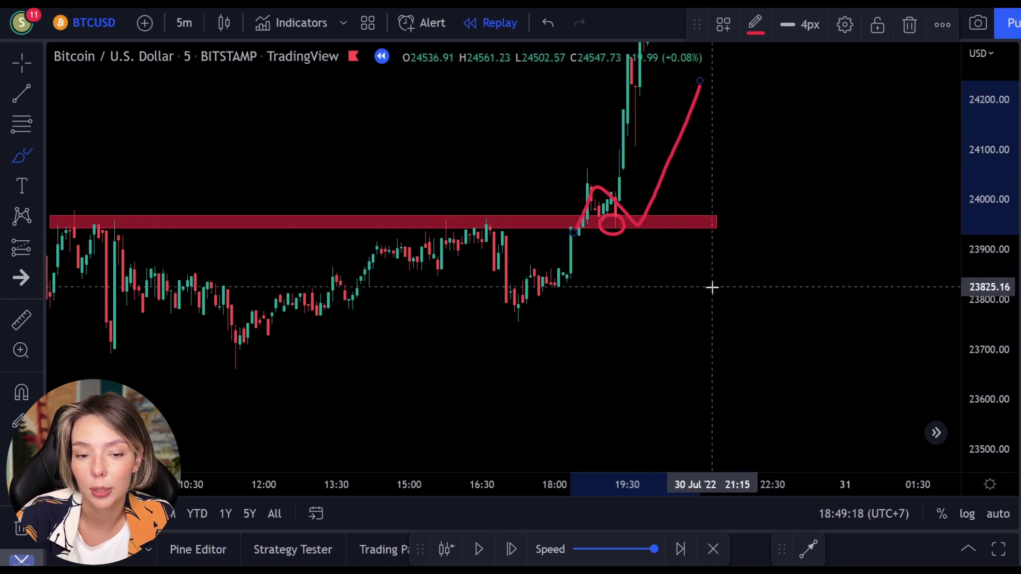
key("ctrl+z")
key("ctrl+z")
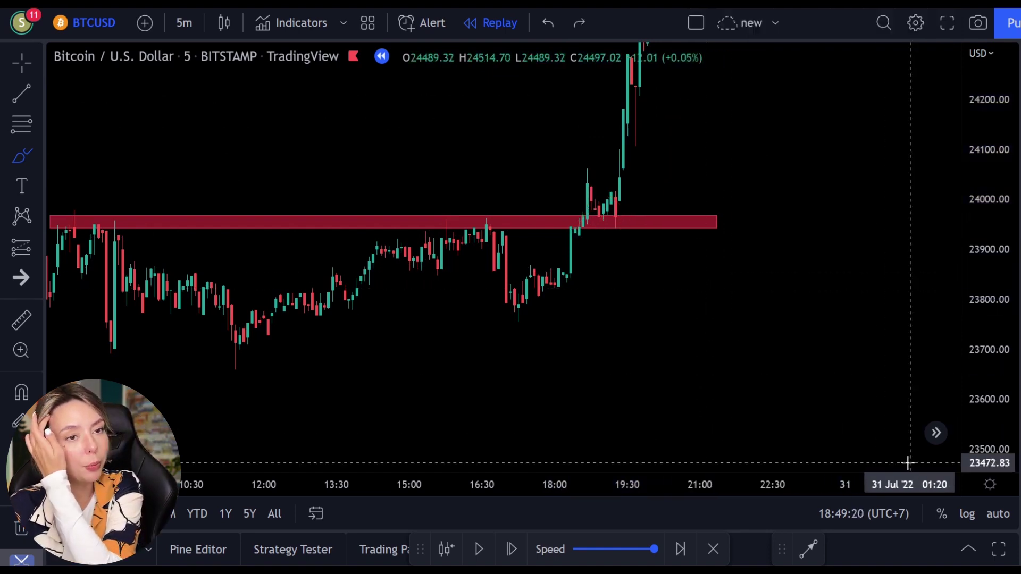